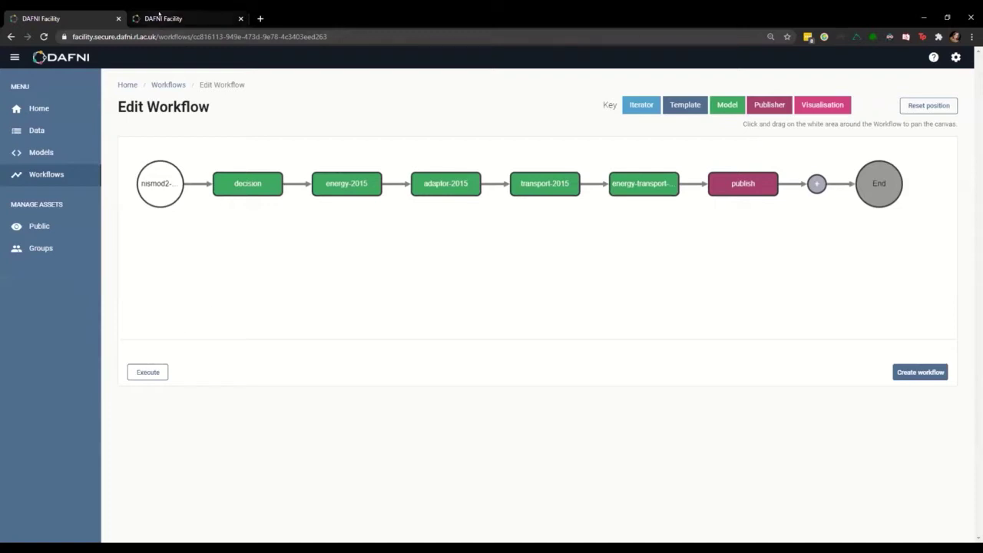
# Step: Search the Data Catalogue for "nismod" and look through the listed NISMOD datasets and data packs
pyautogui.click(167, 20)
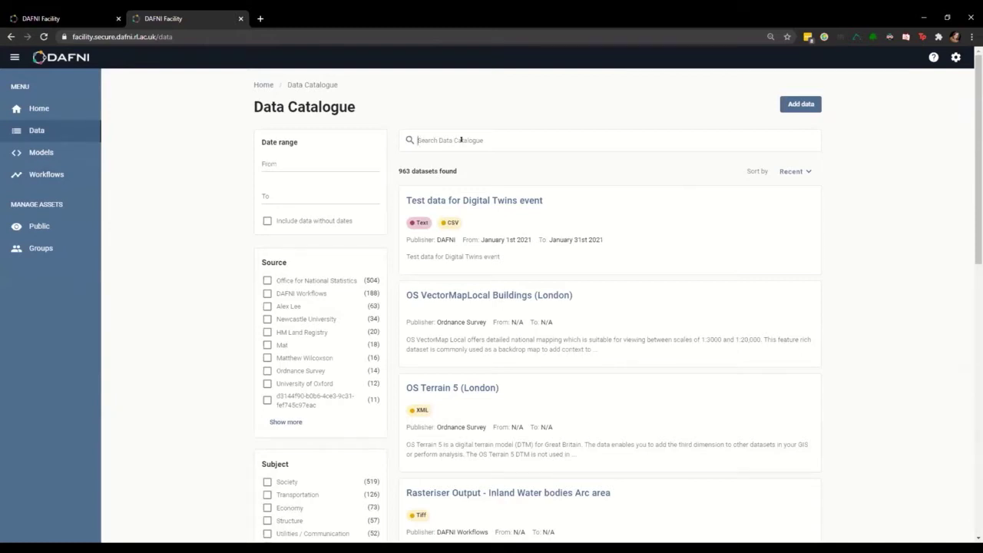
pyautogui.write('nismod')
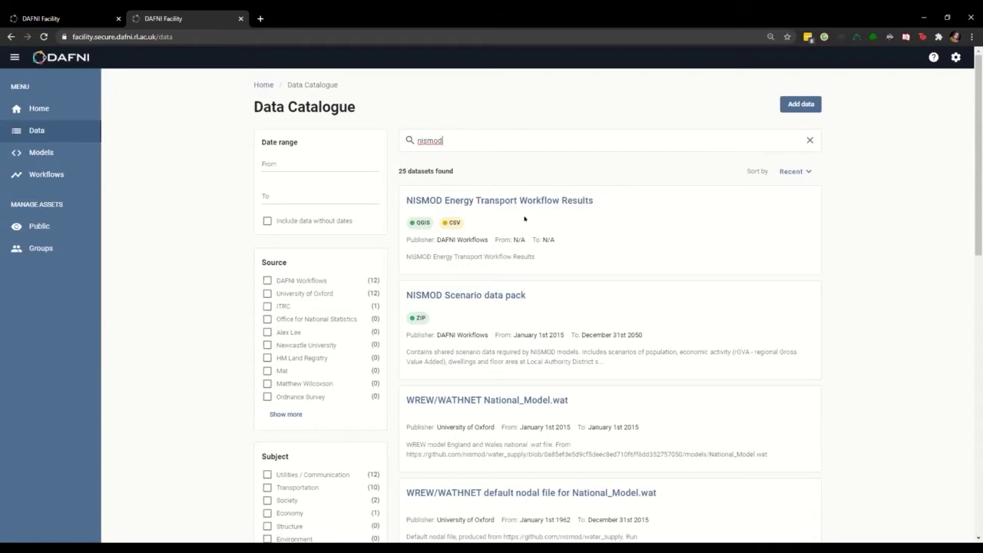
pyautogui.scroll(-3, 591, 261)
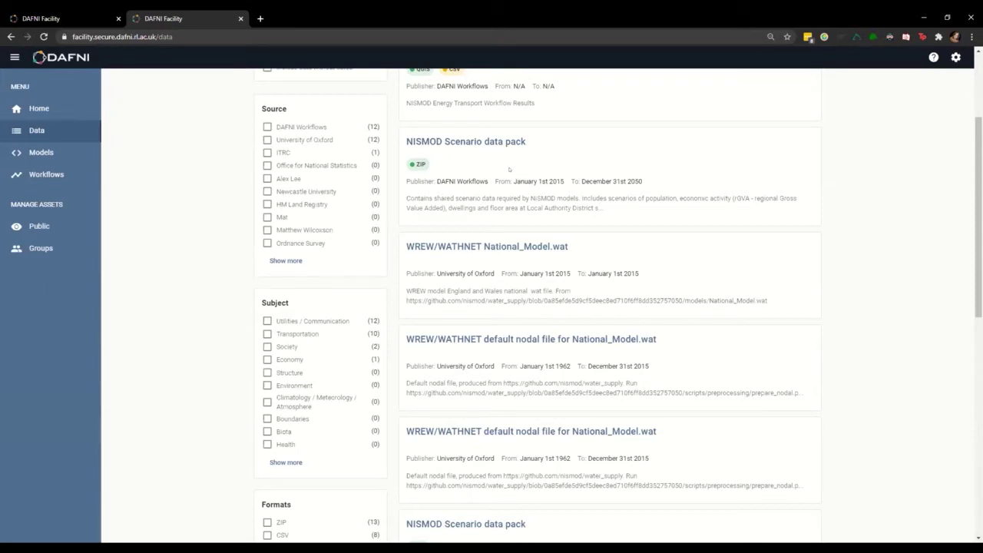
pyautogui.scroll(-1, 508, 169)
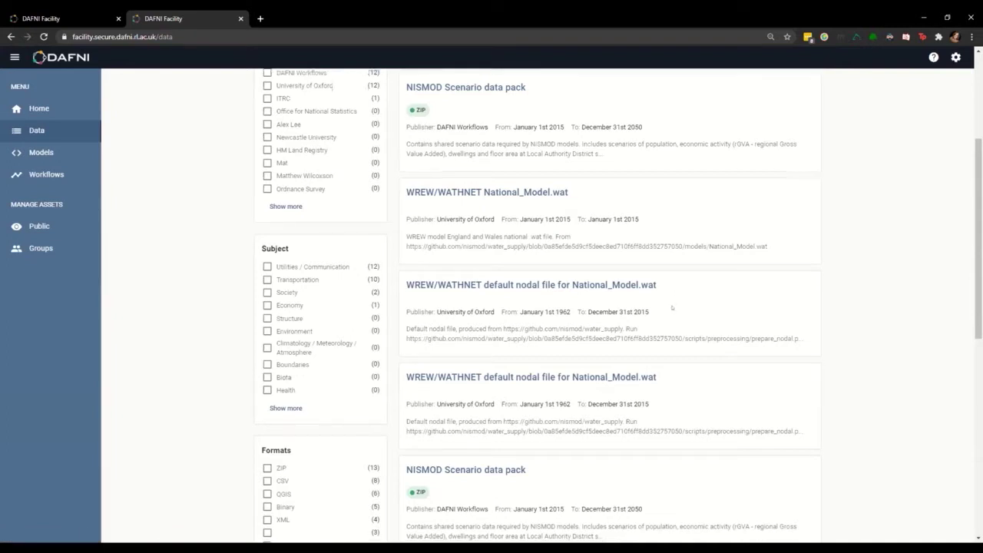
pyautogui.scroll(-2, 671, 301)
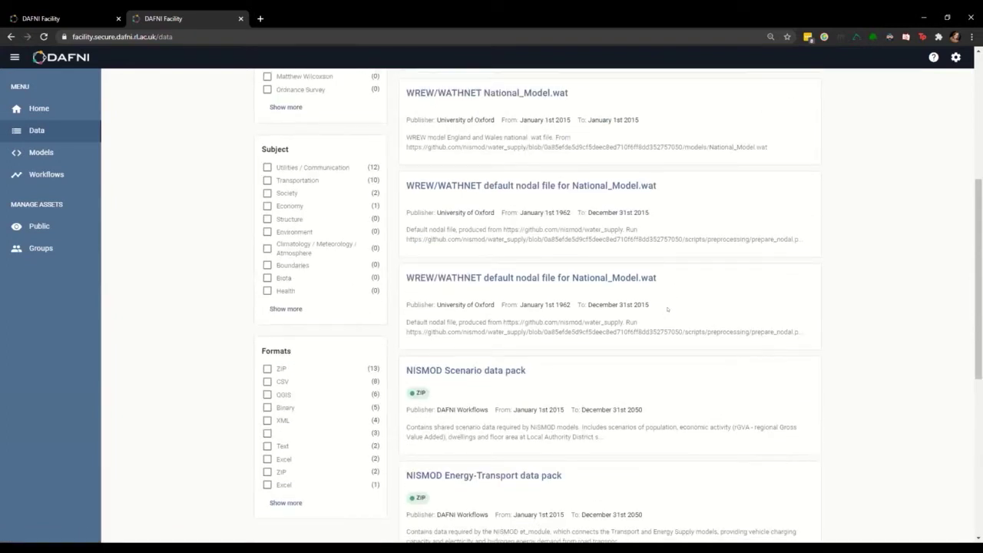
pyautogui.scroll(-4, 611, 225)
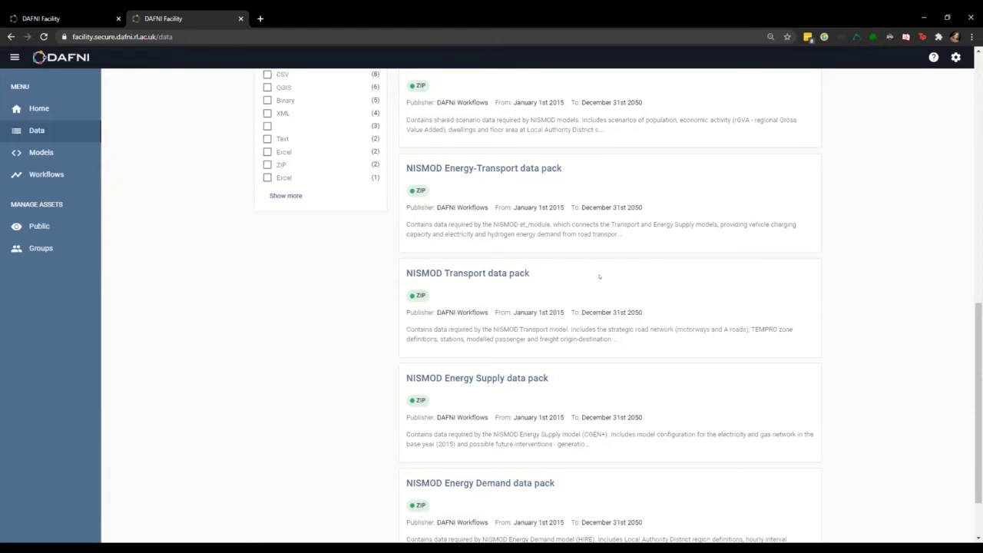
pyautogui.scroll(-1, 632, 332)
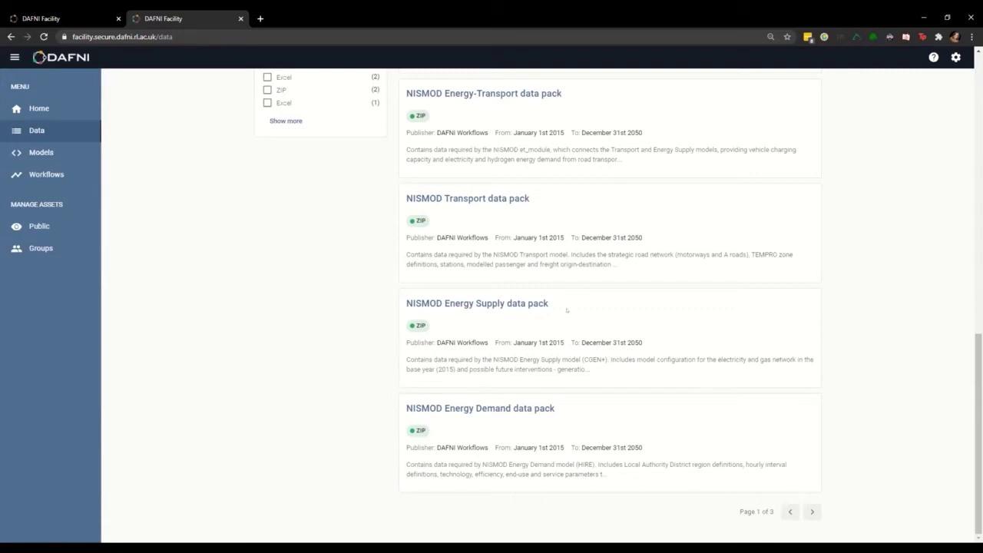
pyautogui.scroll(1, 346, 121)
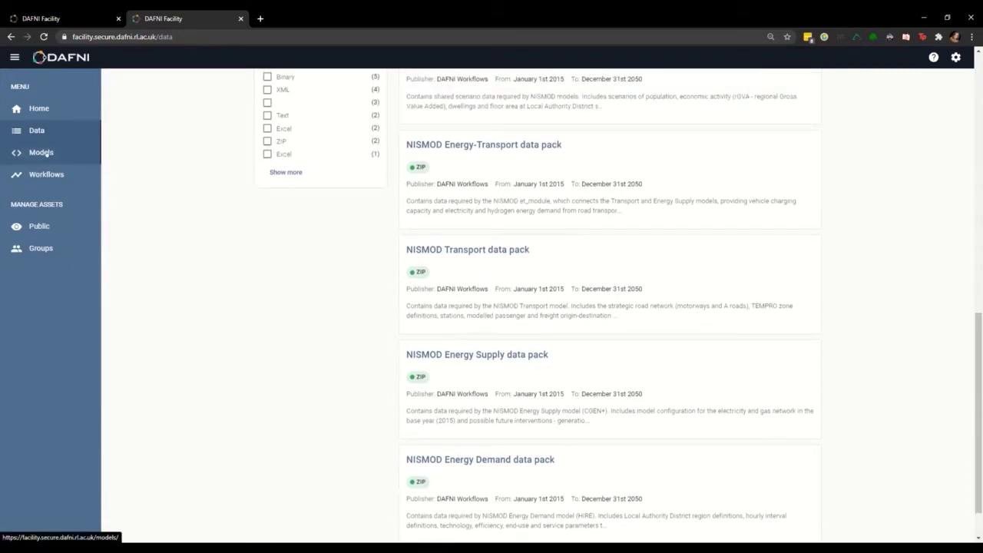
# Step: Search the model catalogue for "nismod"
pyautogui.click(44, 153)
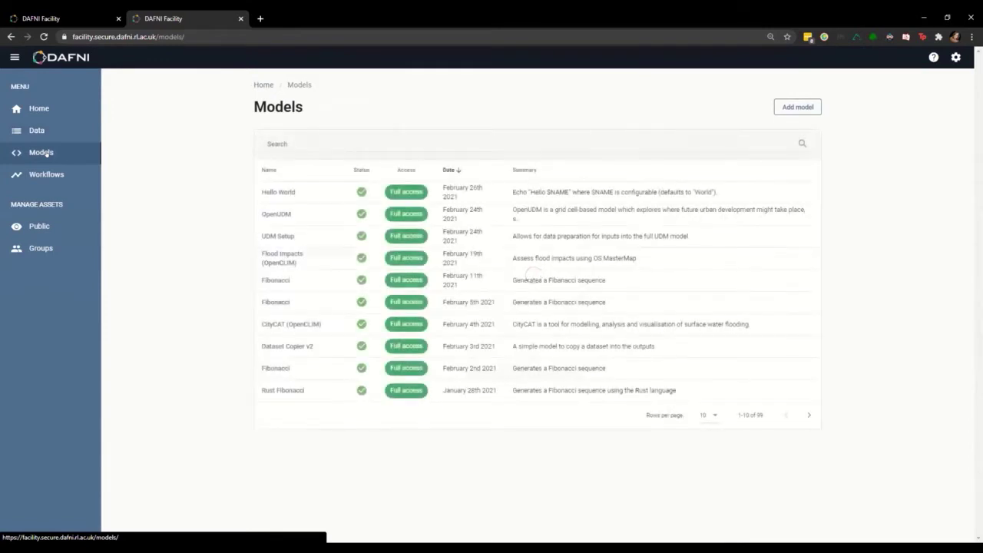
pyautogui.click(398, 139)
pyautogui.write('n')
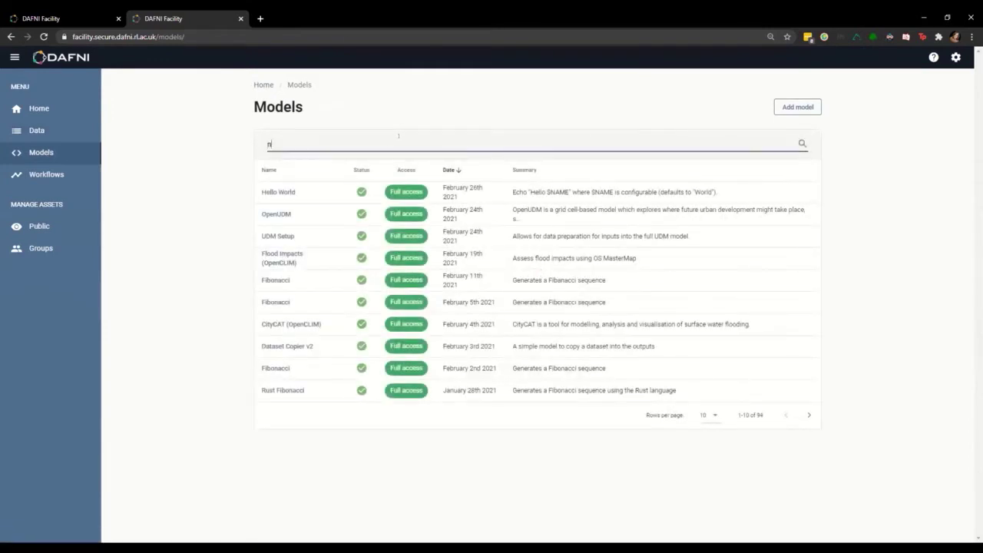
pyautogui.write('ismod')
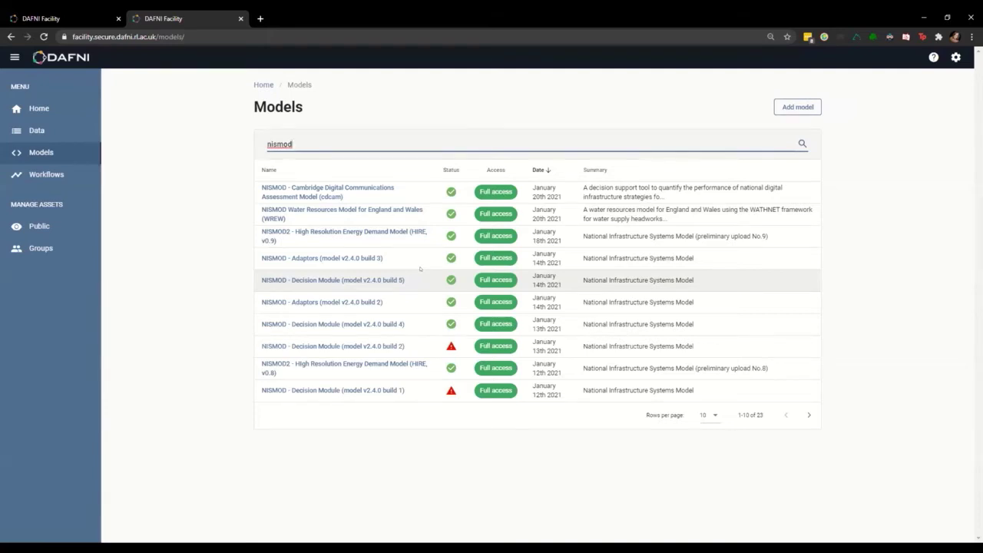
# Step: Open NISMOD - Transport (model v2.3.0 build 2) from the second page of results and review its description, input parameters and data slots
pyautogui.click(801, 421)
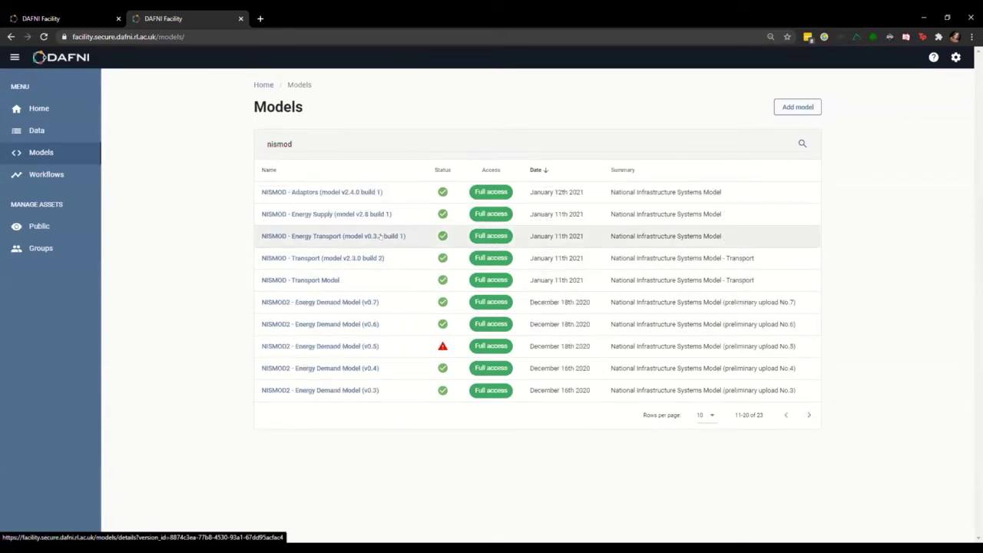
pyautogui.click(331, 261)
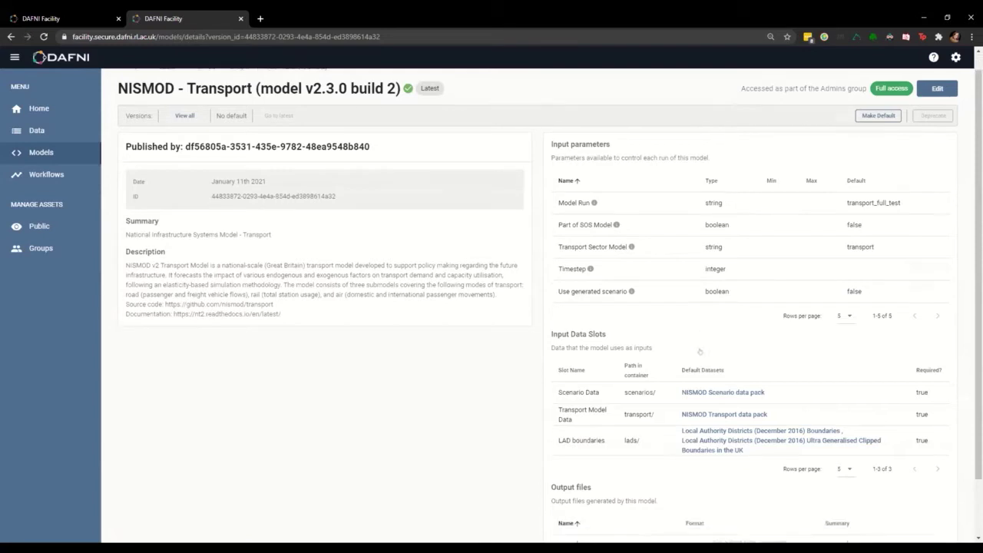
pyautogui.scroll(-1, 700, 351)
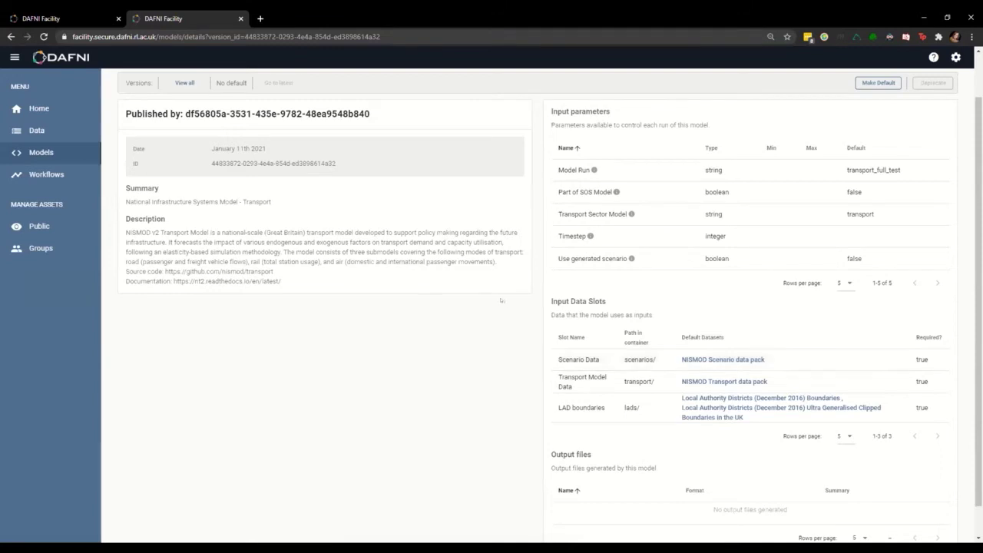
pyautogui.scroll(1, 290, 341)
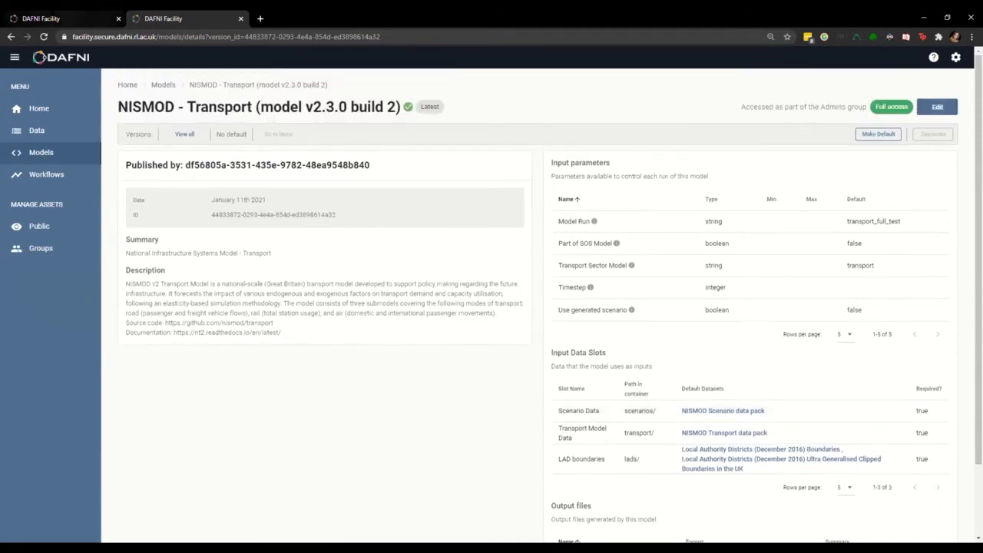
# Step: Return to the workflow being edited and open the energy-2015 step to view its parameters and datasets
pyautogui.click(53, 18)
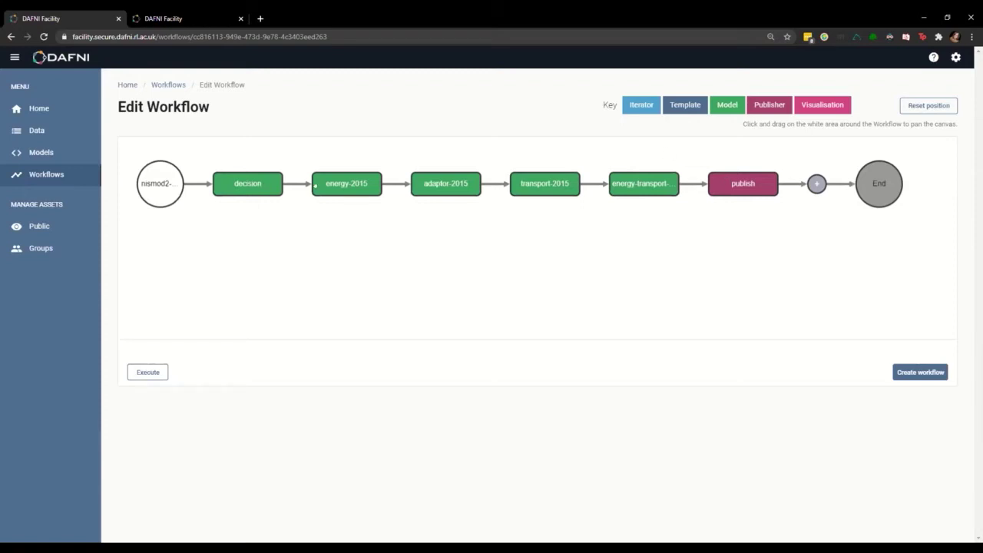
pyautogui.click(320, 185)
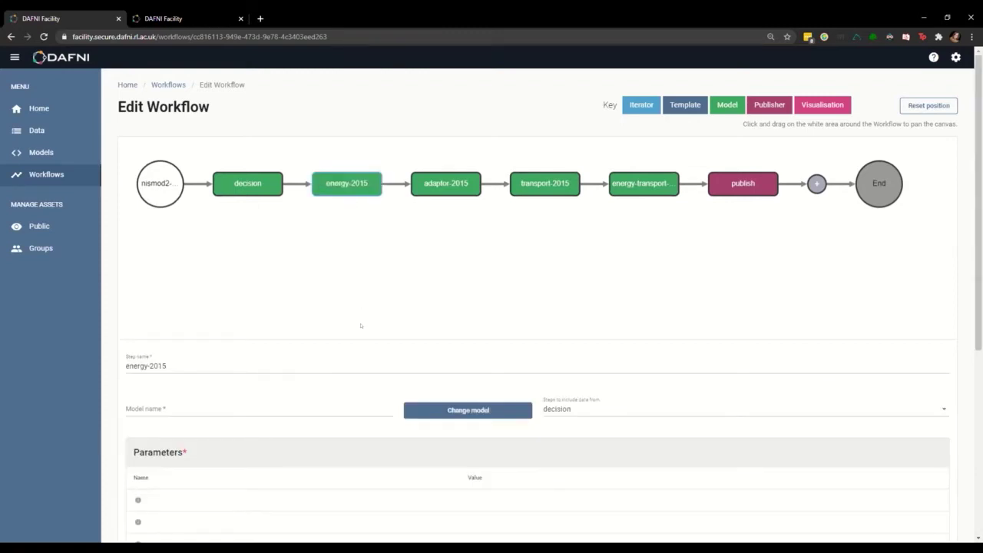
pyautogui.scroll(-1, 356, 333)
pyautogui.scroll(-5, 349, 356)
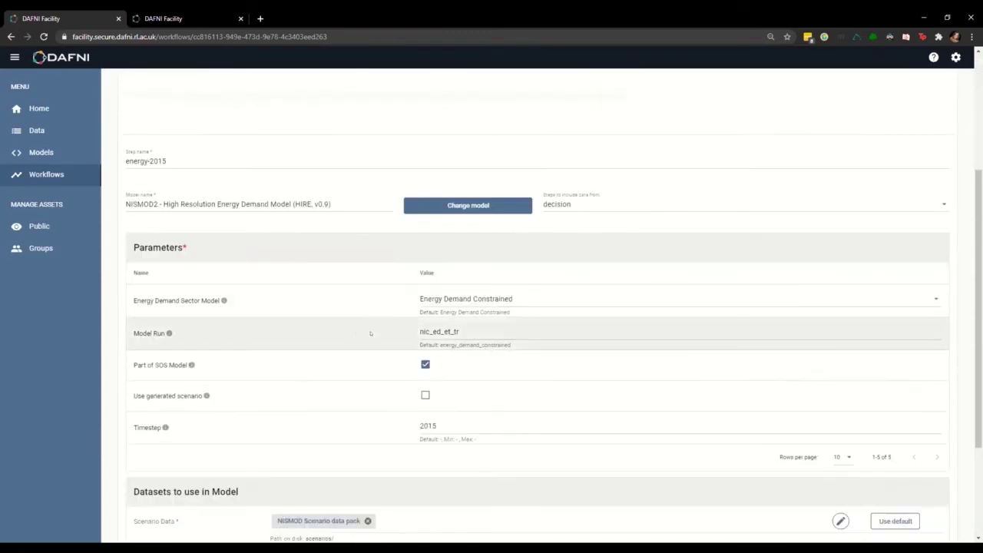
pyautogui.scroll(-1, 389, 283)
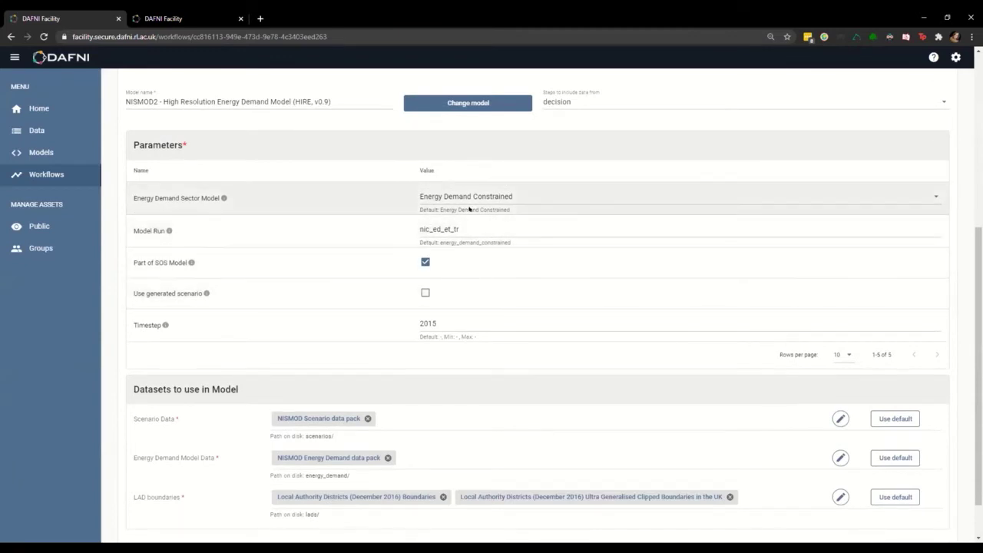
# Step: Examine the energy-2015 step's Energy Demand Sector Model options, Model Run and Timestep in relation to the workflow's other steps
pyautogui.click(546, 196)
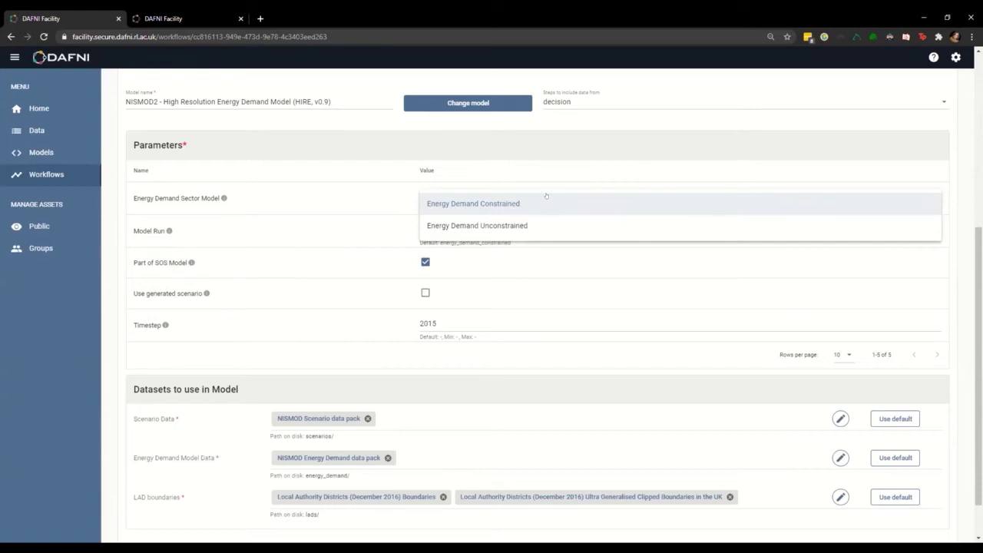
pyautogui.click(307, 230)
pyautogui.doubleClick(440, 229)
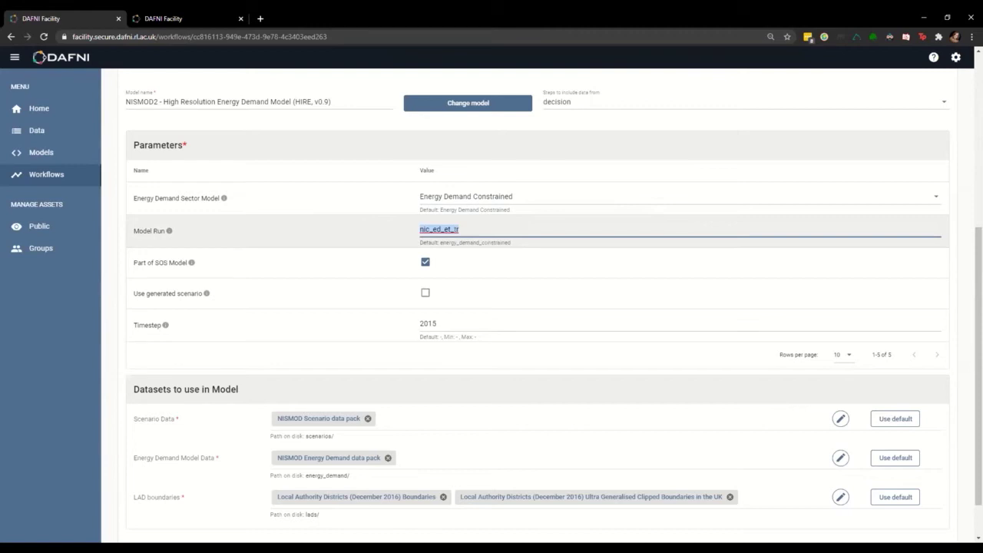
pyautogui.click(430, 229)
pyautogui.moveTo(520, 236); pyautogui.dragTo(395, 224)
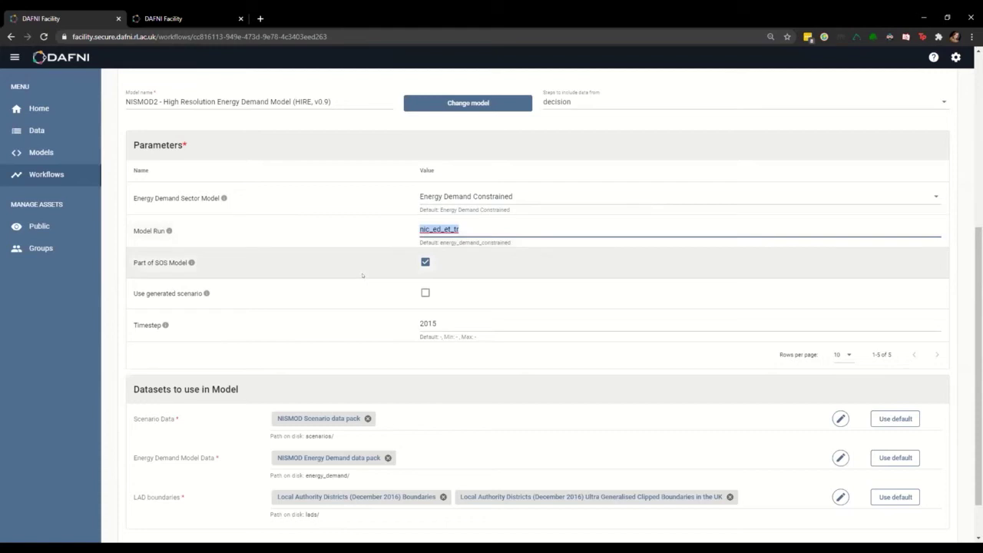
pyautogui.scroll(3, 399, 284)
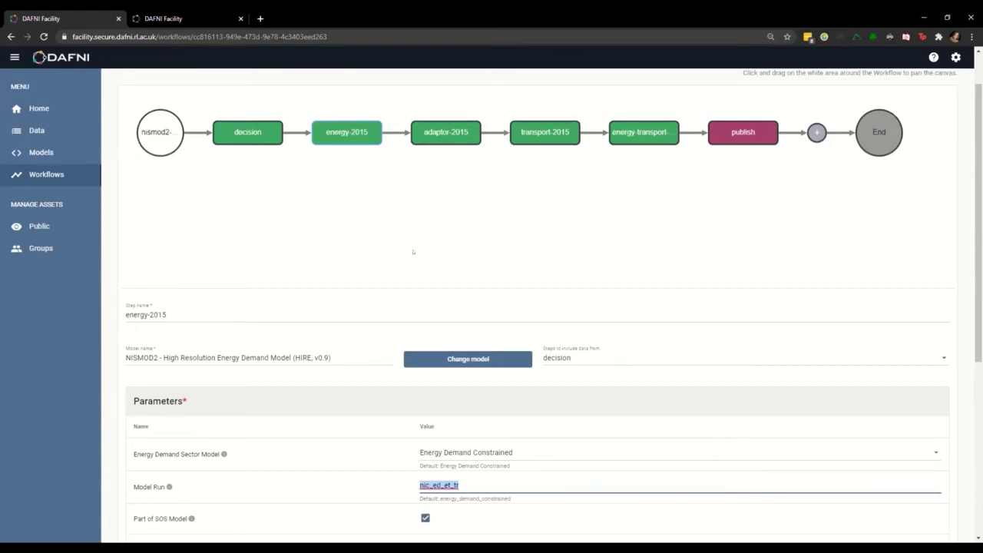
pyautogui.scroll(-1, 362, 389)
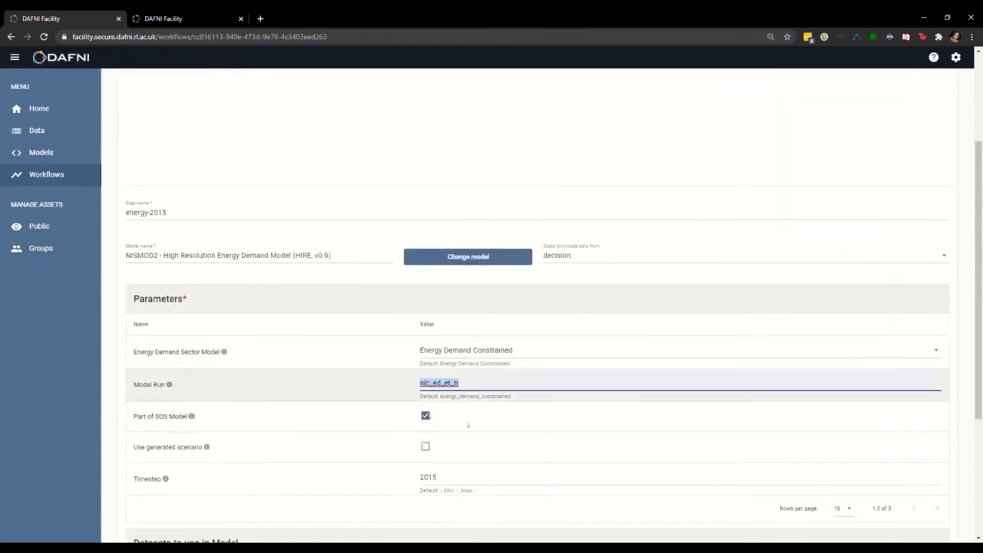
pyautogui.scroll(1, 467, 423)
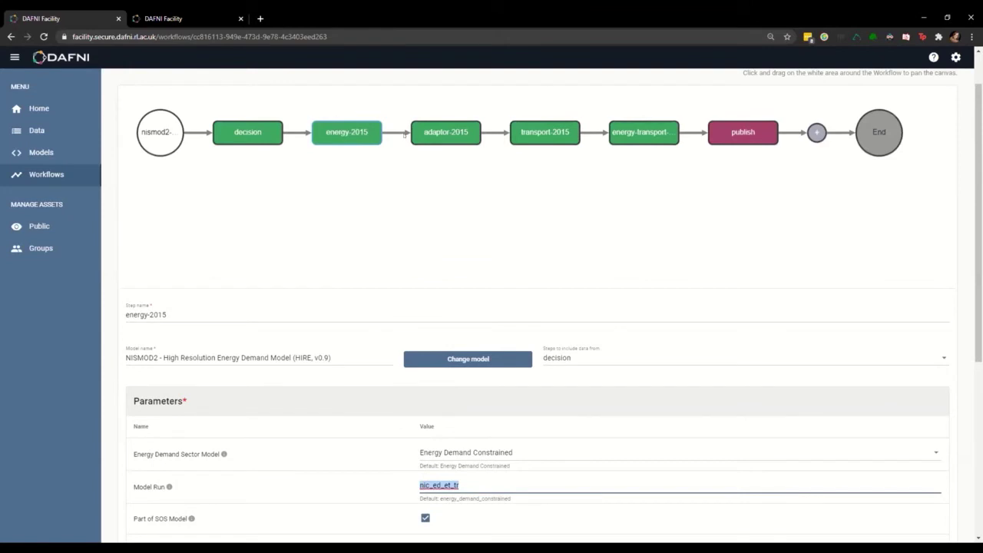
pyautogui.scroll(-2, 408, 146)
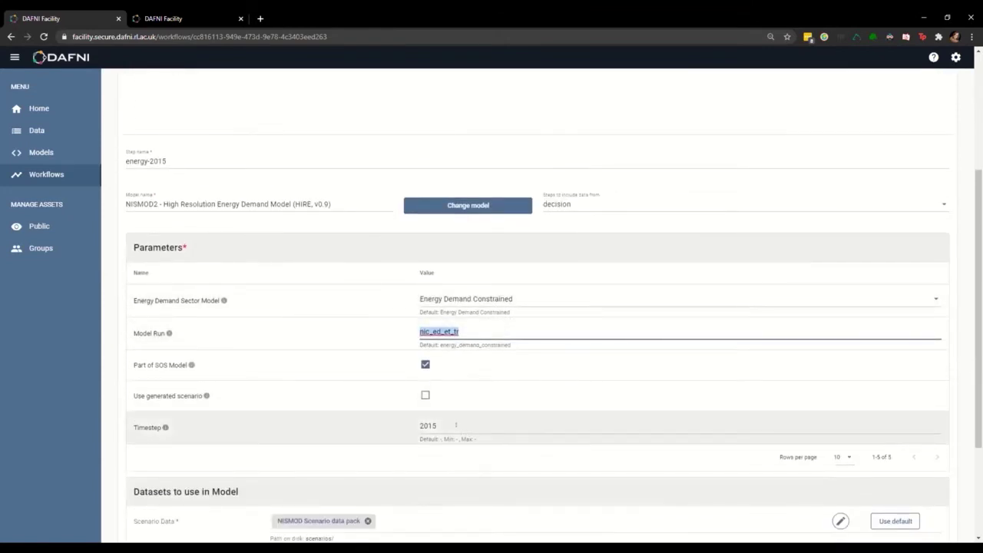
pyautogui.scroll(2, 462, 432)
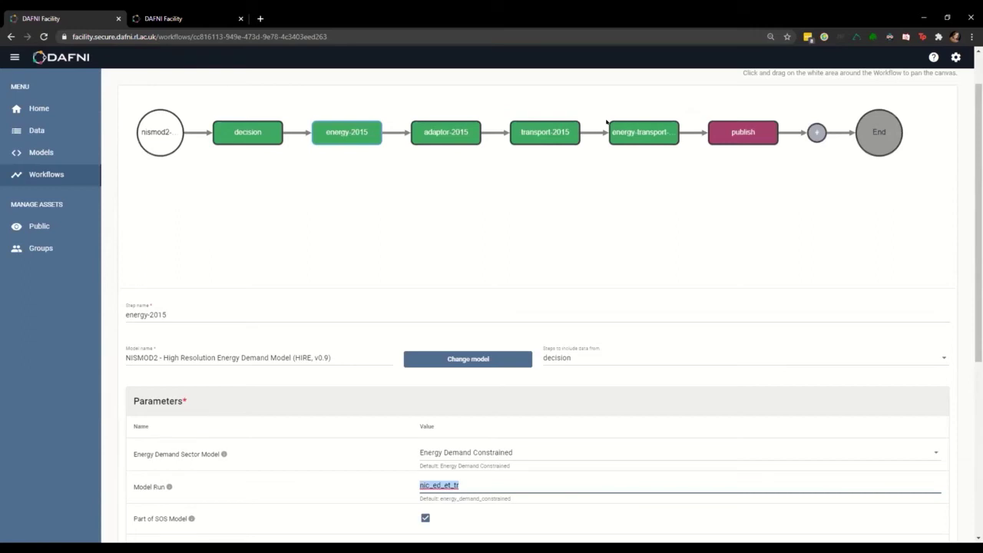
# Step: Add the "Test data for Digital Twins event" dataset to the energy-2015 step's Scenario Data
pyautogui.scroll(-4, 537, 231)
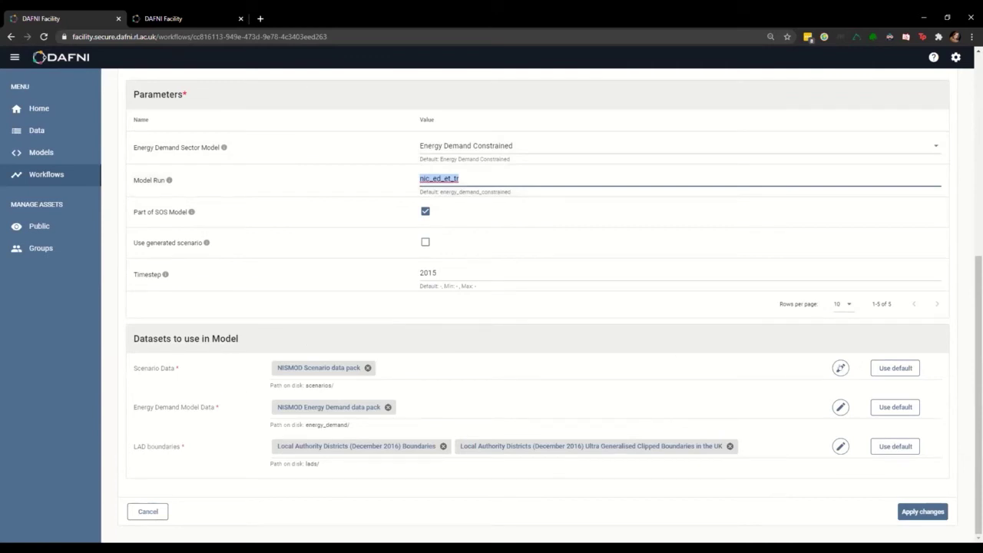
pyautogui.click(840, 368)
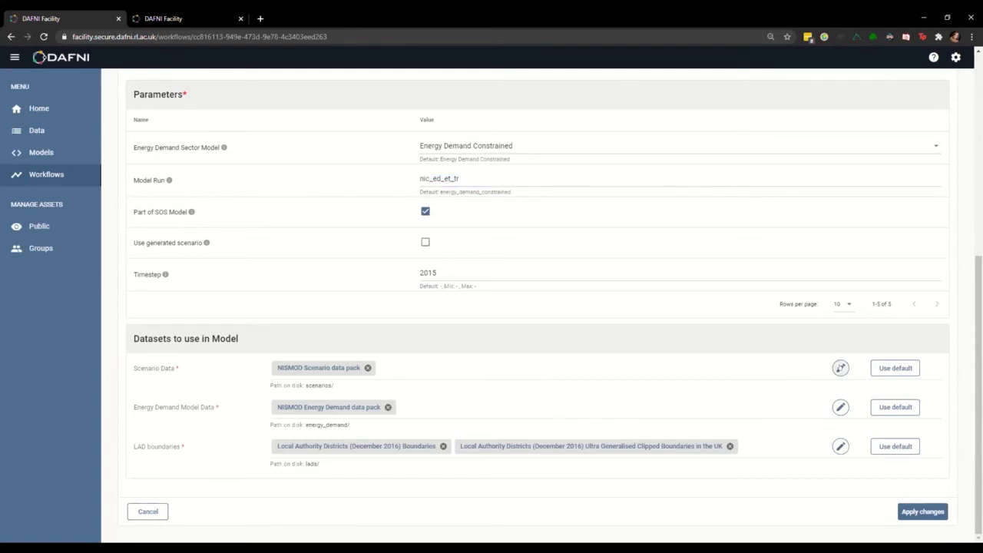
pyautogui.click(840, 368)
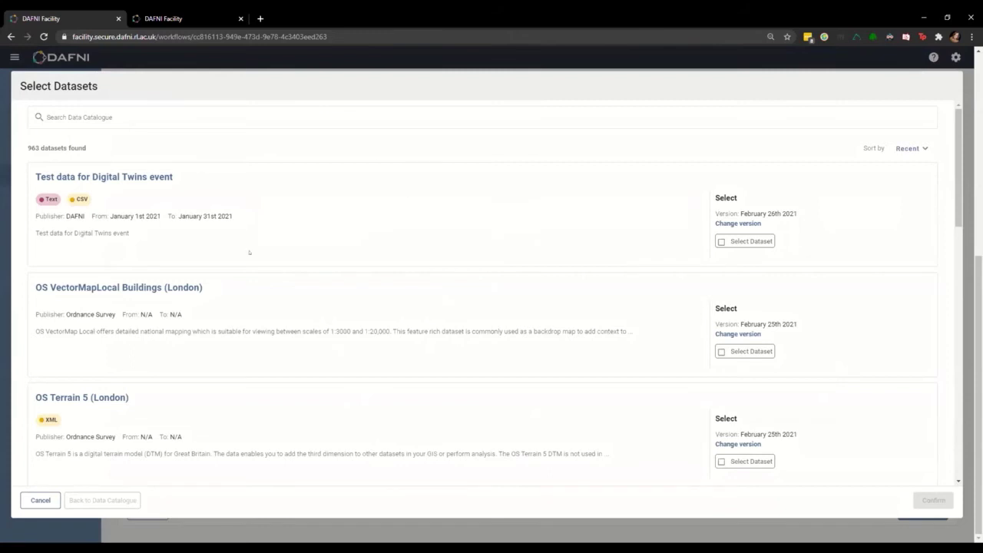
pyautogui.scroll(-2, 454, 397)
pyautogui.scroll(2, 459, 390)
pyautogui.click(227, 125)
pyautogui.click(739, 242)
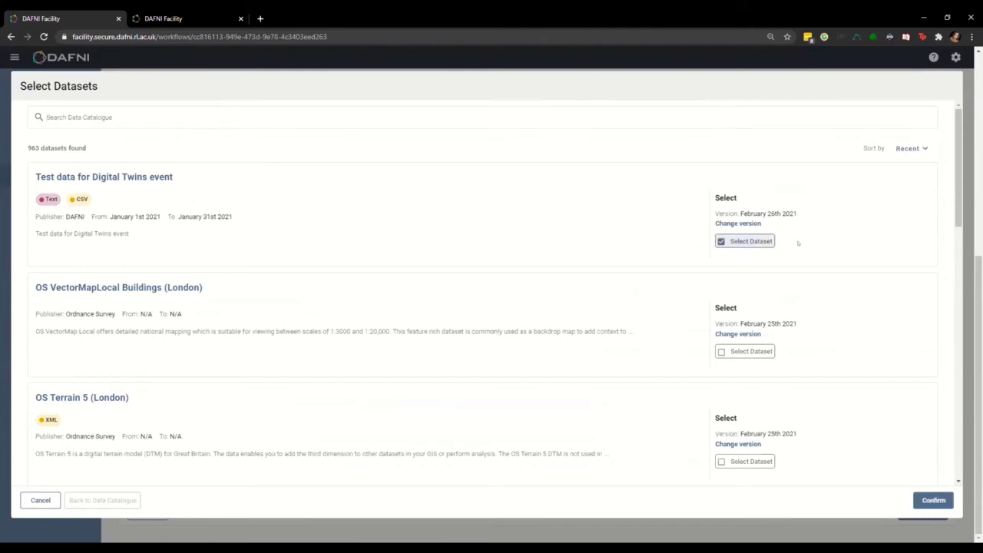
pyautogui.click(938, 500)
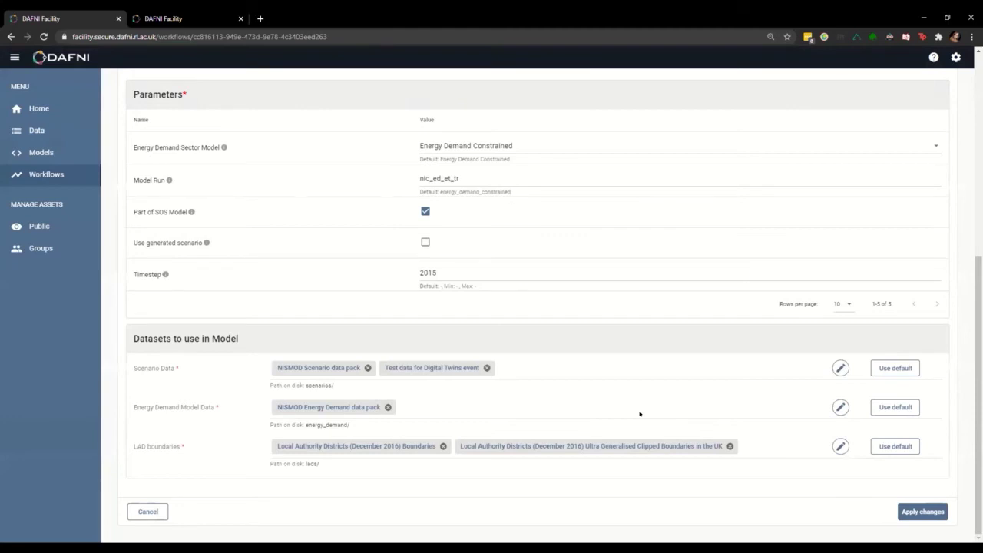
# Step: Remove the test dataset and the NISMOD Scenario data pack from Scenario Data, and restore the slot's default dataset
pyautogui.click(487, 367)
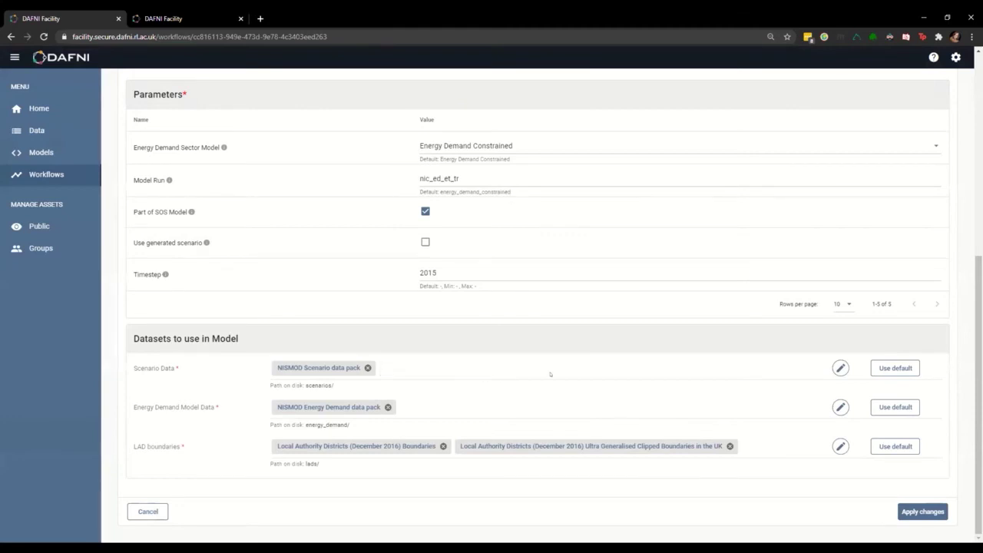
pyautogui.click(895, 368)
pyautogui.click(367, 368)
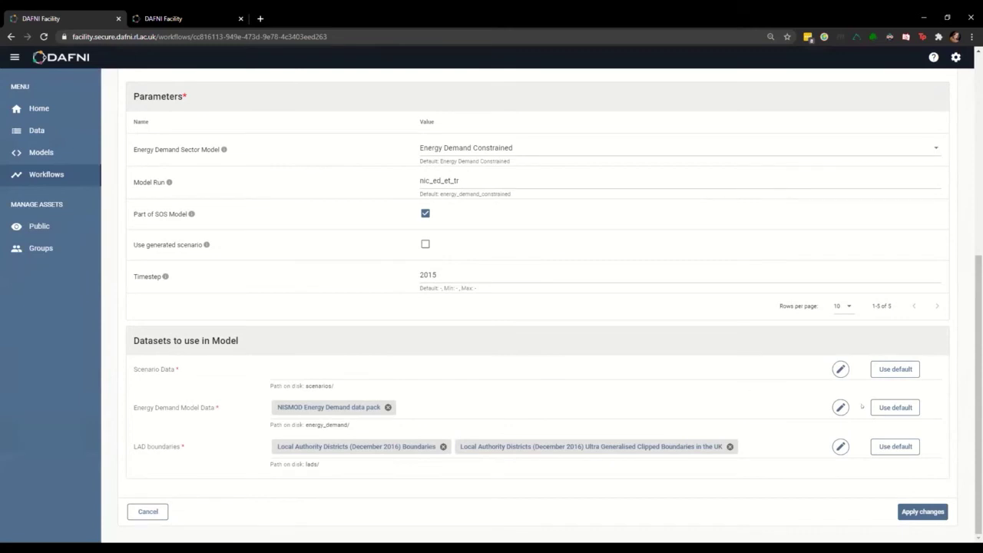
pyautogui.click(889, 369)
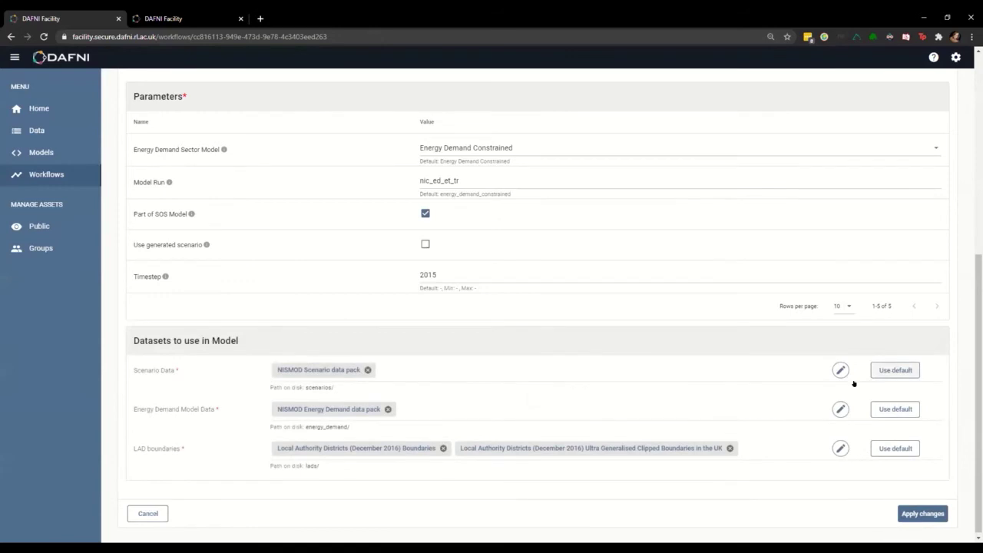
# Step: Close the energy-2015 step, open the publish step, and review its metadata and the data files to publish
pyautogui.scroll(5, 853, 383)
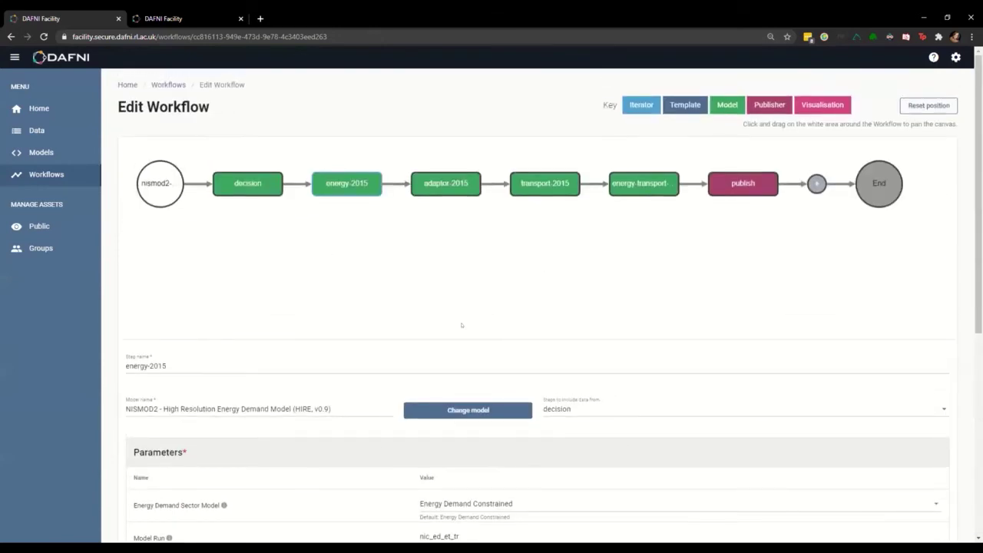
pyautogui.click(565, 253)
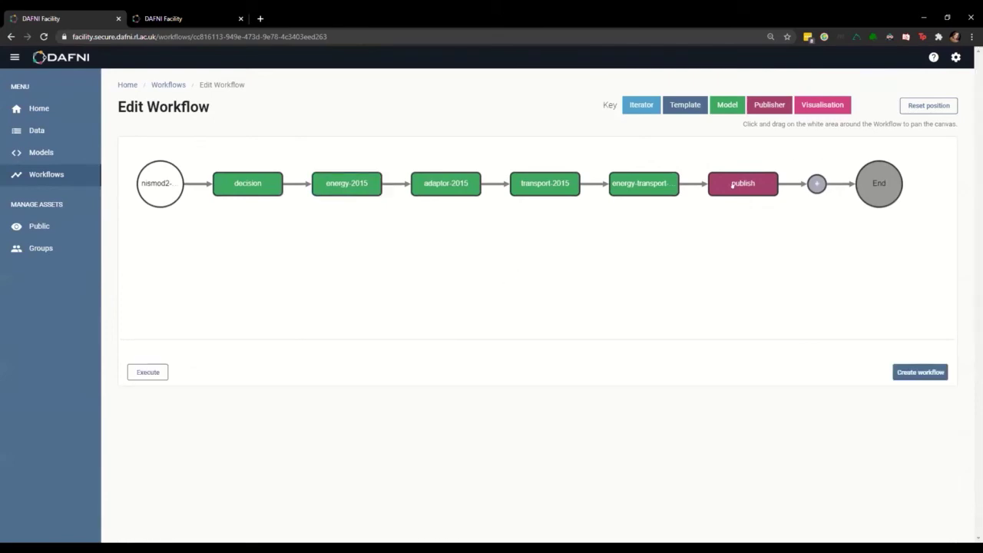
pyautogui.click(725, 187)
pyautogui.scroll(-15, 551, 408)
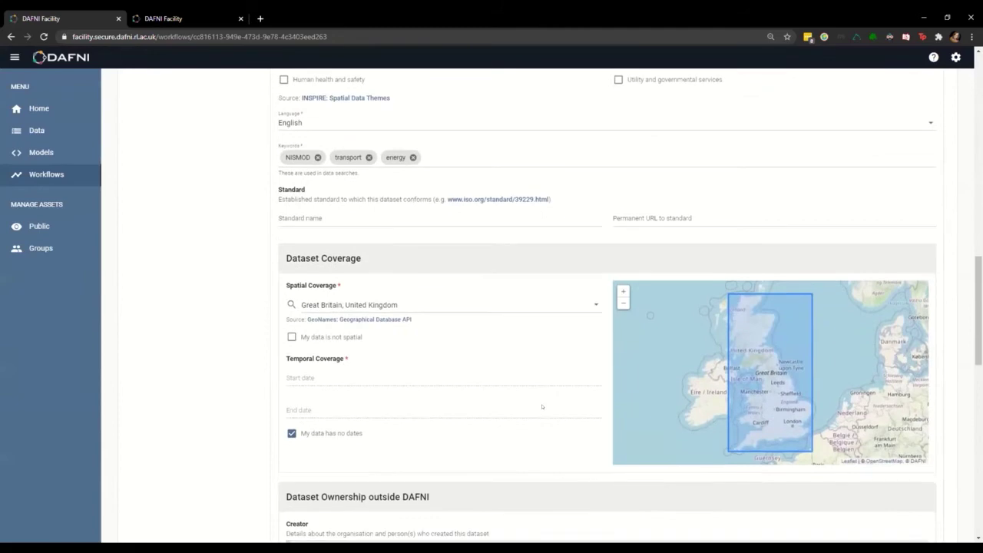
pyautogui.scroll(-10, 542, 406)
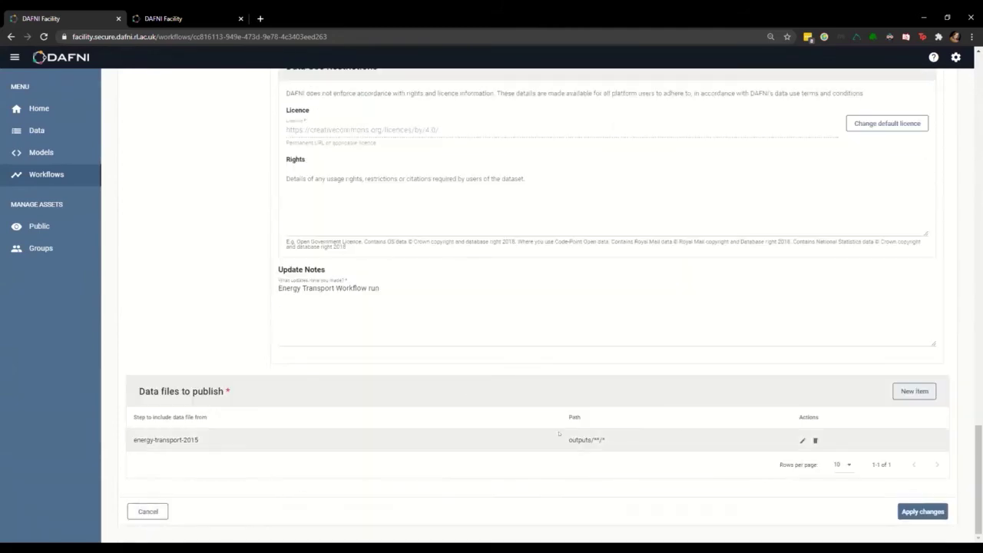
pyautogui.moveTo(570, 438); pyautogui.dragTo(649, 449)
pyautogui.scroll(20, 650, 450)
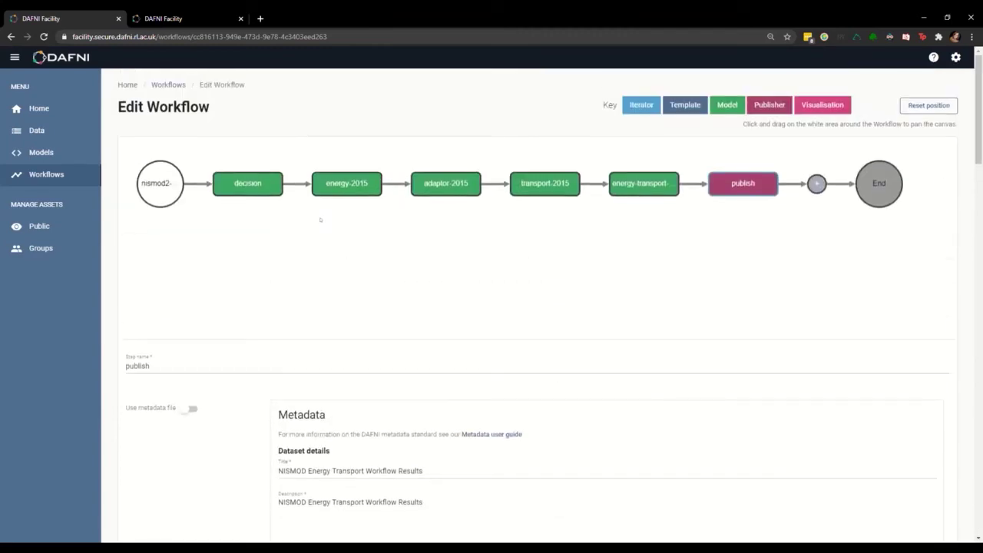
# Step: Check which steps the decision, energy-2015 and adaptor-2015 steps include data from
pyautogui.click(274, 186)
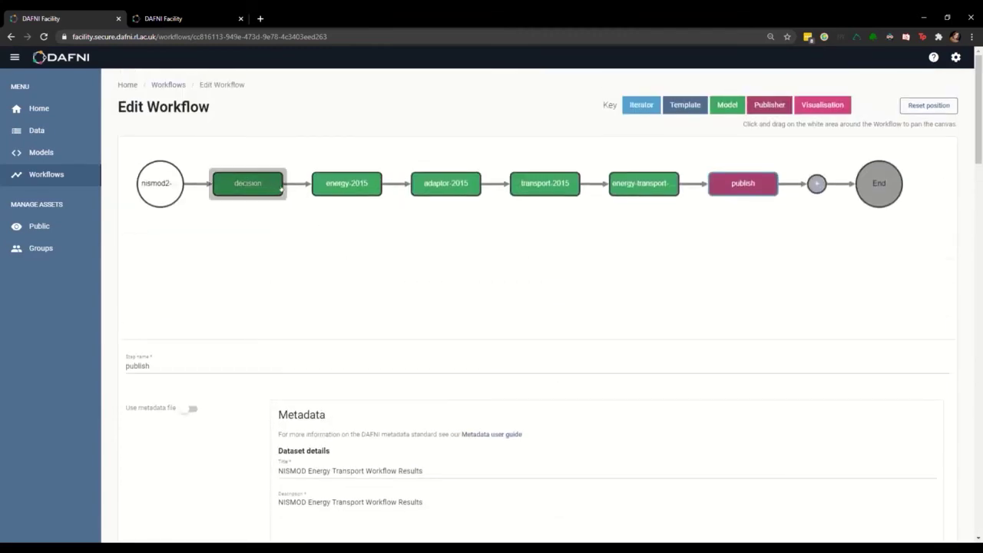
pyautogui.click(324, 193)
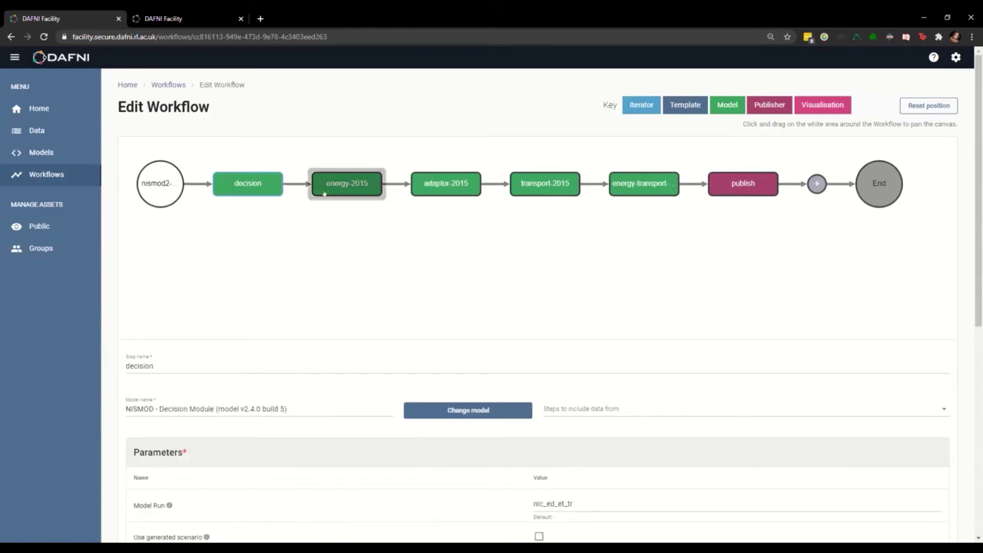
pyautogui.click(592, 406)
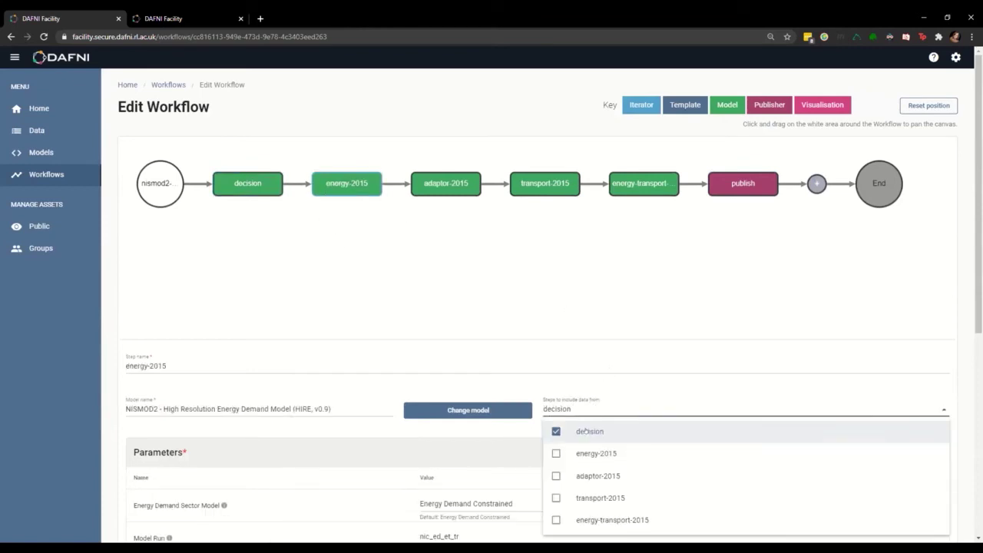
pyautogui.click(513, 373)
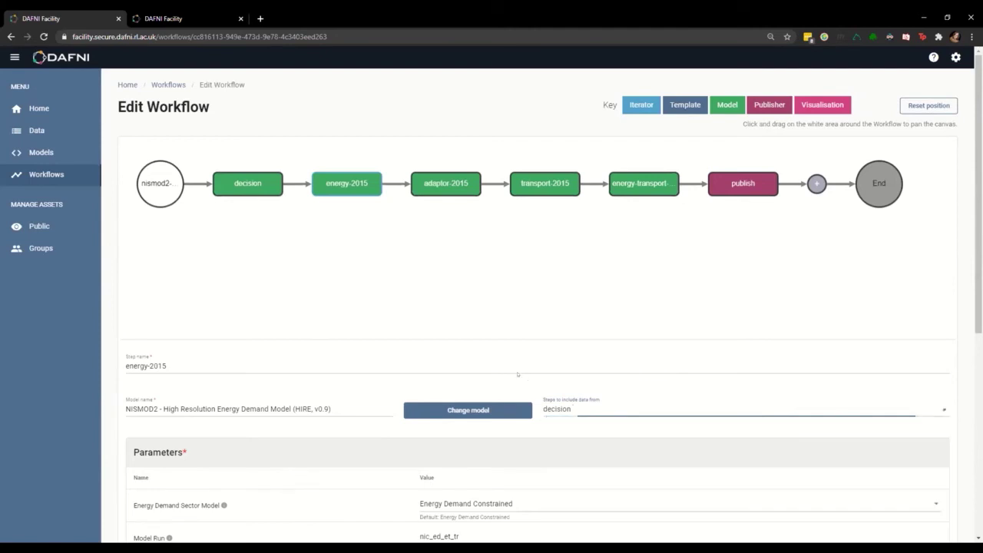
pyautogui.click(445, 184)
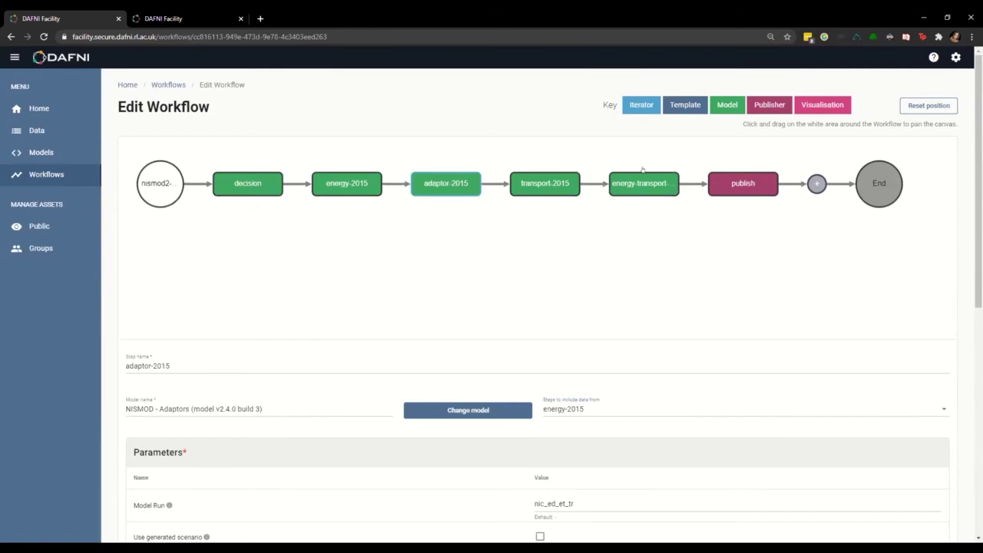
# Step: Reopen the publish step and highlight the output path of its energy-transport-2015 data files
pyautogui.click(718, 185)
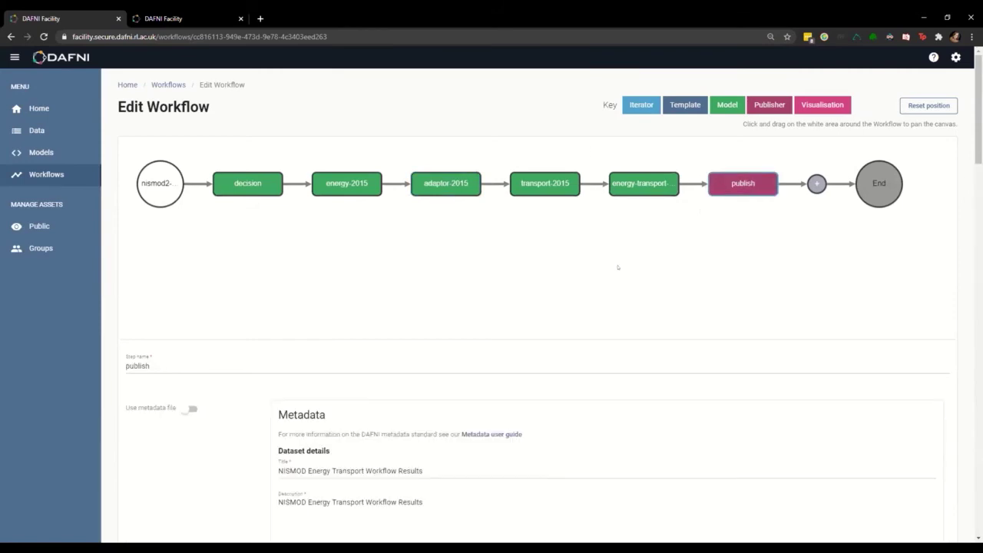
pyautogui.scroll(-20, 617, 267)
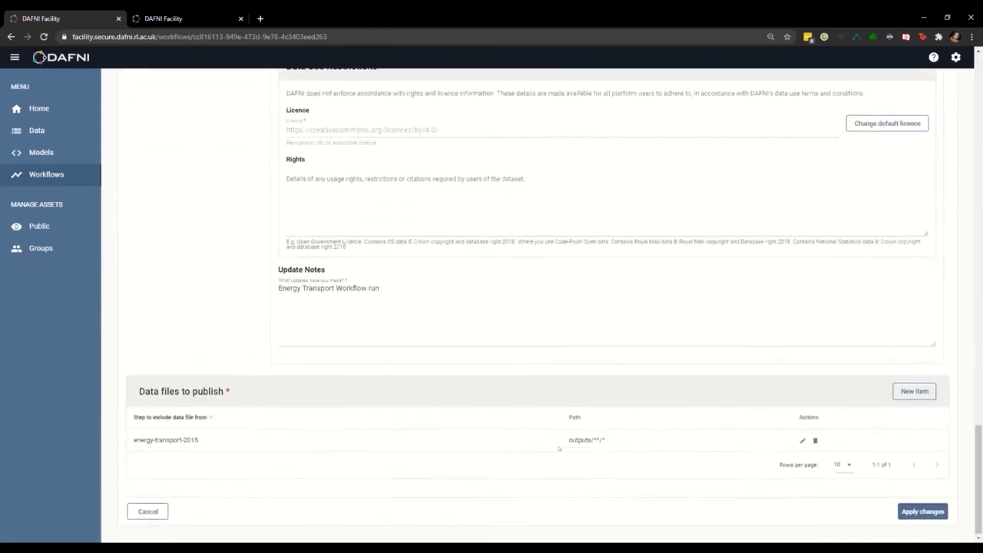
pyautogui.moveTo(559, 448); pyautogui.dragTo(623, 439)
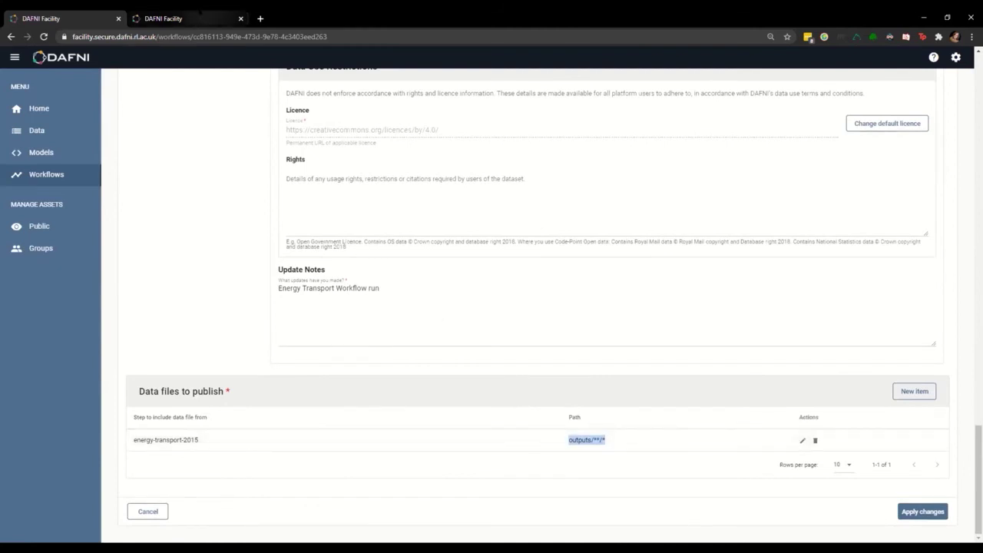
# Step: Open the NISMOD Energy Transport Workflow Results dataset from the data catalogue and page through its data files
pyautogui.click(178, 18)
pyautogui.click(33, 132)
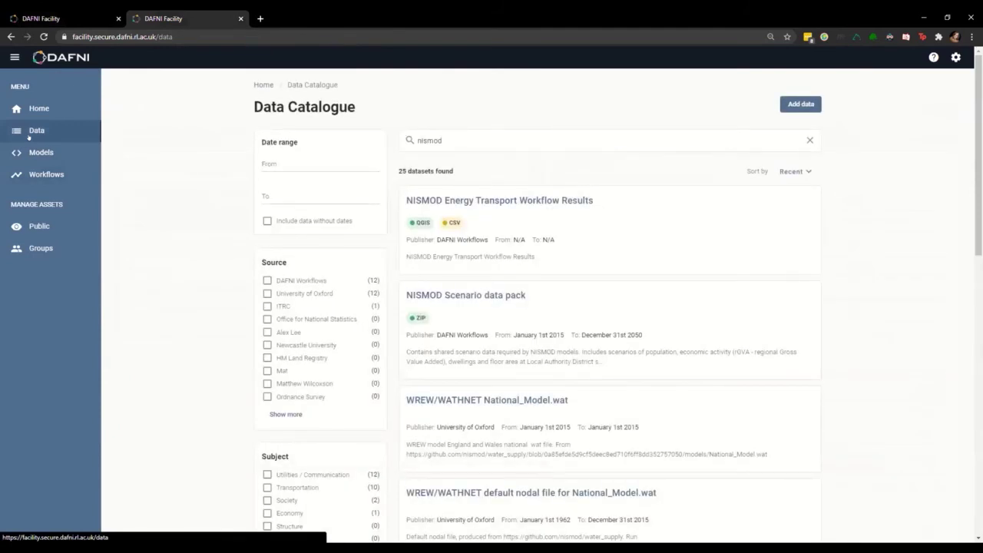
pyautogui.click(541, 200)
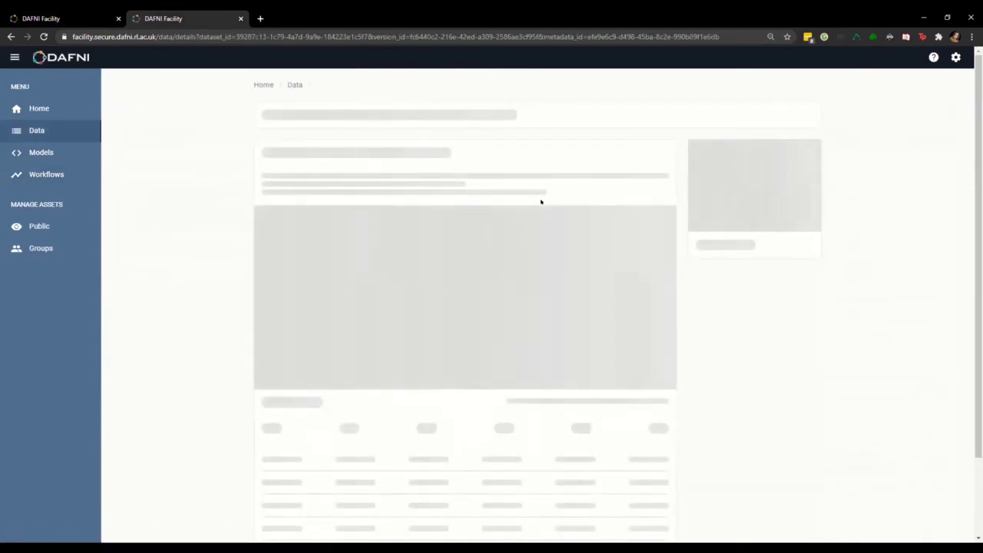
pyautogui.scroll(-3, 648, 186)
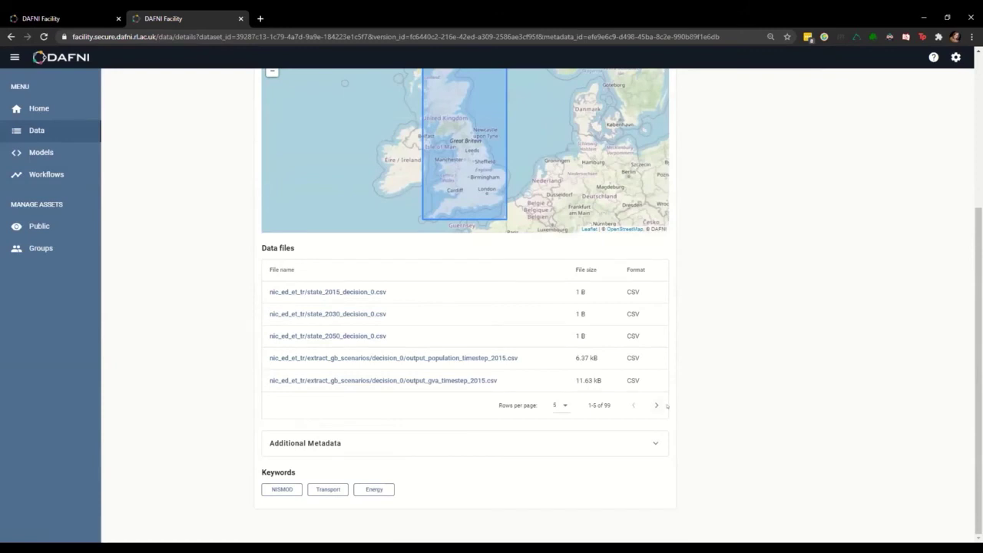
pyautogui.click(655, 405)
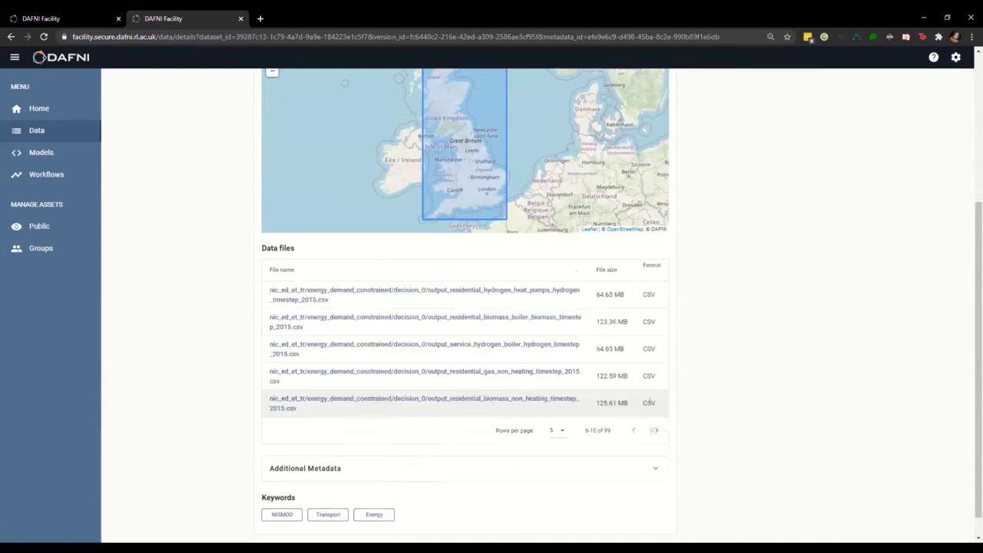
pyautogui.click(655, 429)
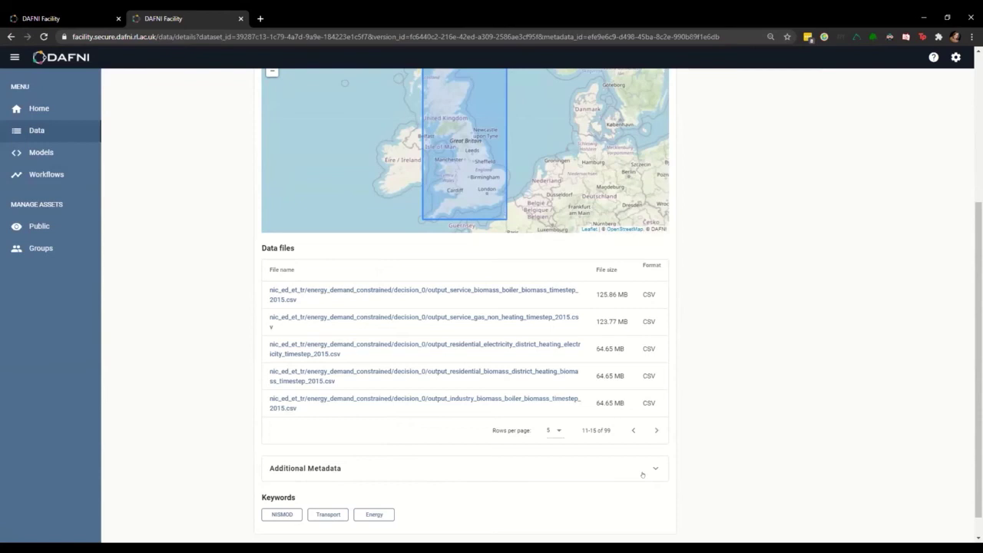
# Step: Open the workflow run that created the results dataset and inspect its decision step's model name, parameters and dataslots
pyautogui.scroll(3, 797, 392)
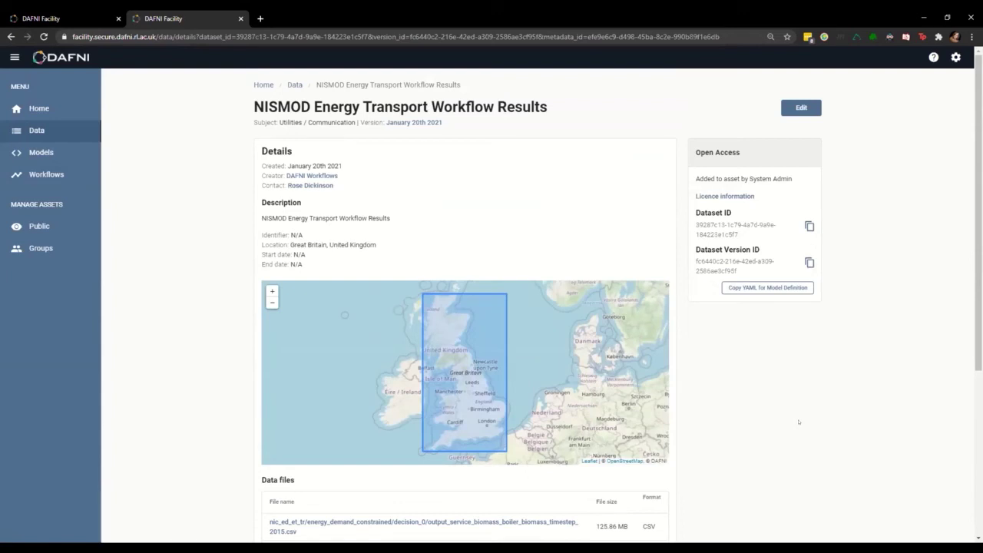
pyautogui.click(327, 175)
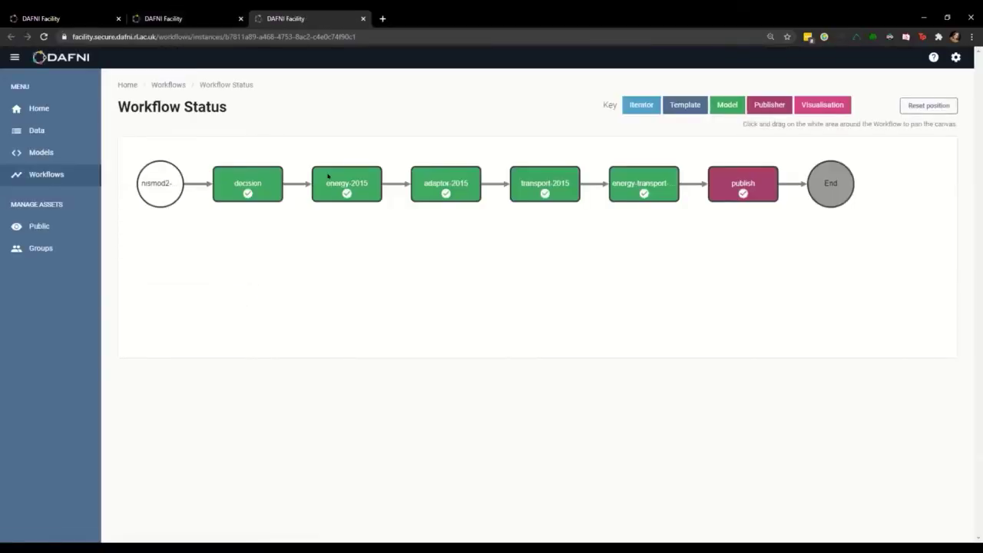
pyautogui.click(259, 196)
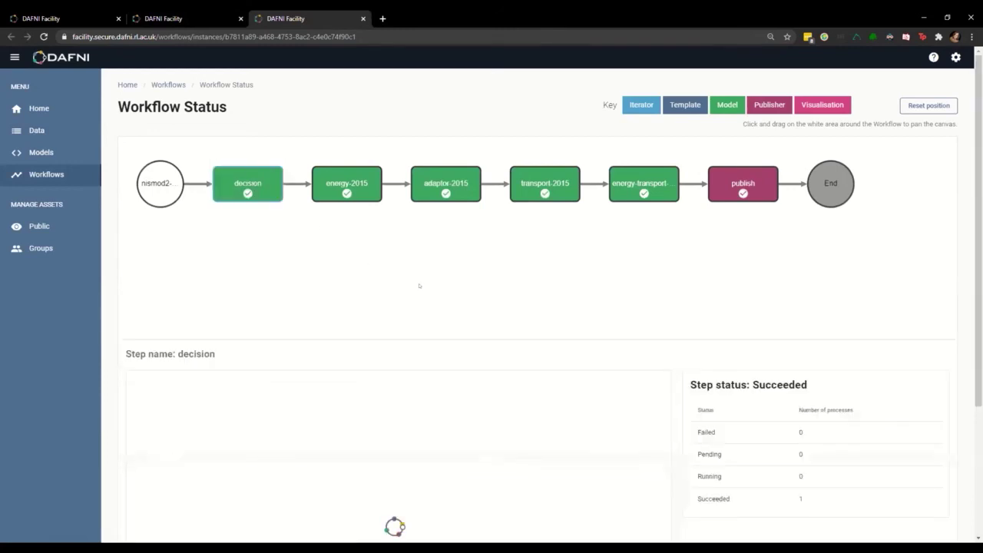
pyautogui.scroll(-3, 501, 334)
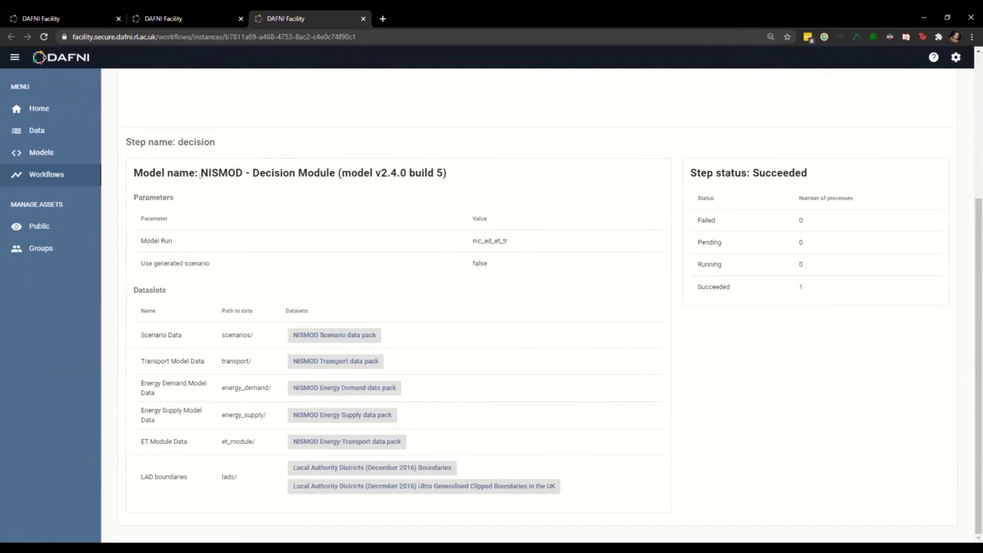
pyautogui.moveTo(201, 175); pyautogui.dragTo(453, 169)
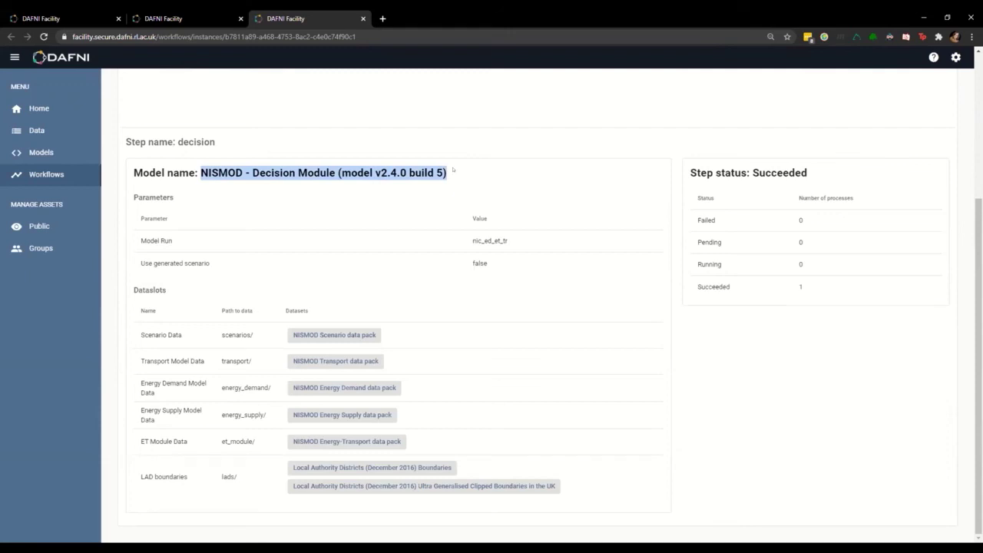
# Step: View the NISMOD Scenario data pack used by the decision step, and return to the workflow status
pyautogui.click(349, 335)
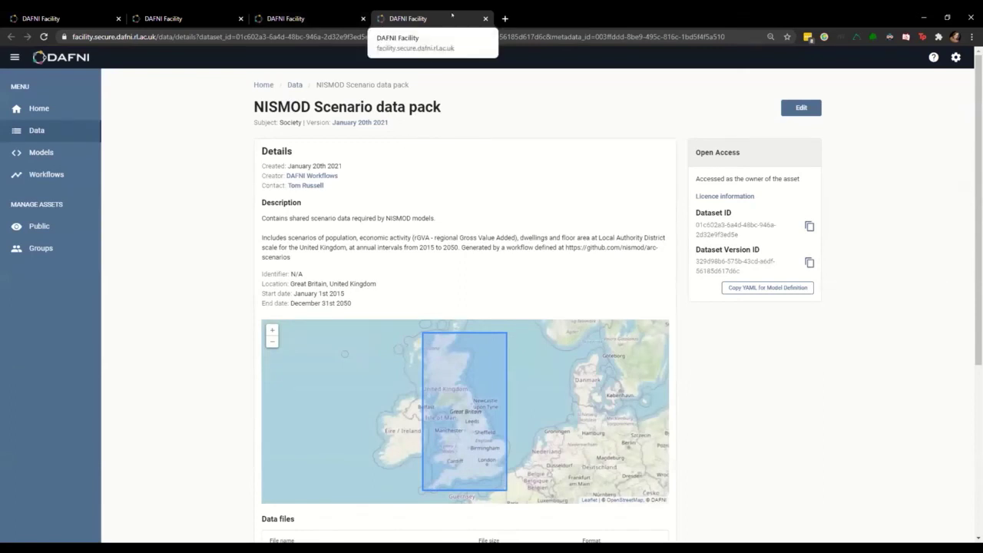
pyautogui.click(485, 18)
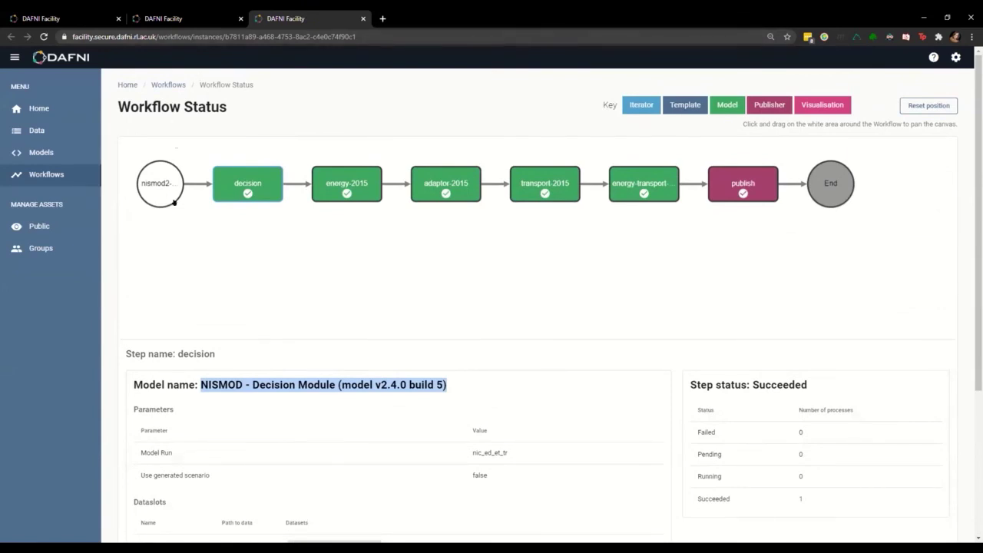
pyautogui.click(324, 389)
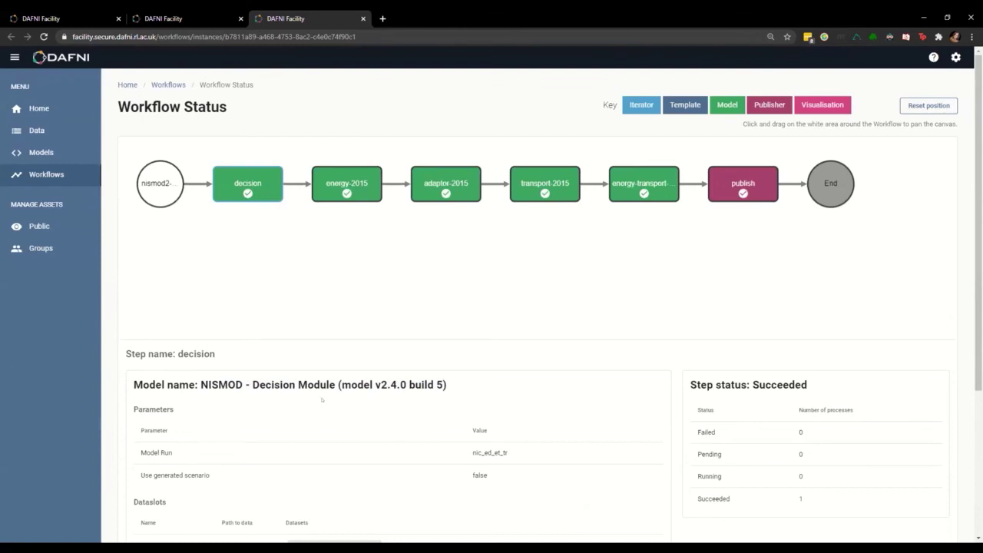
# Step: Open the OpenUDM model's details from the models list
pyautogui.hotkey('ctrl', 'pageup')
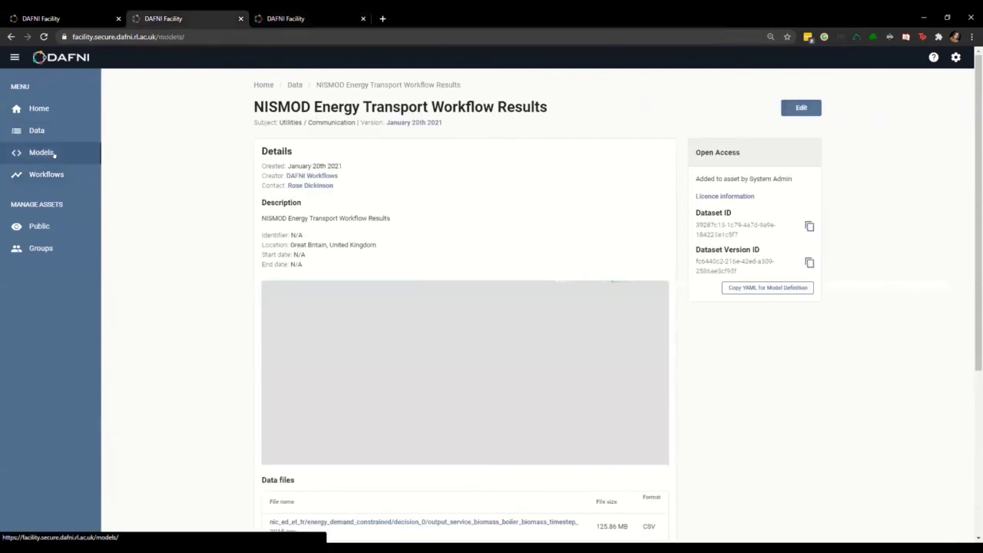
pyautogui.click(40, 152)
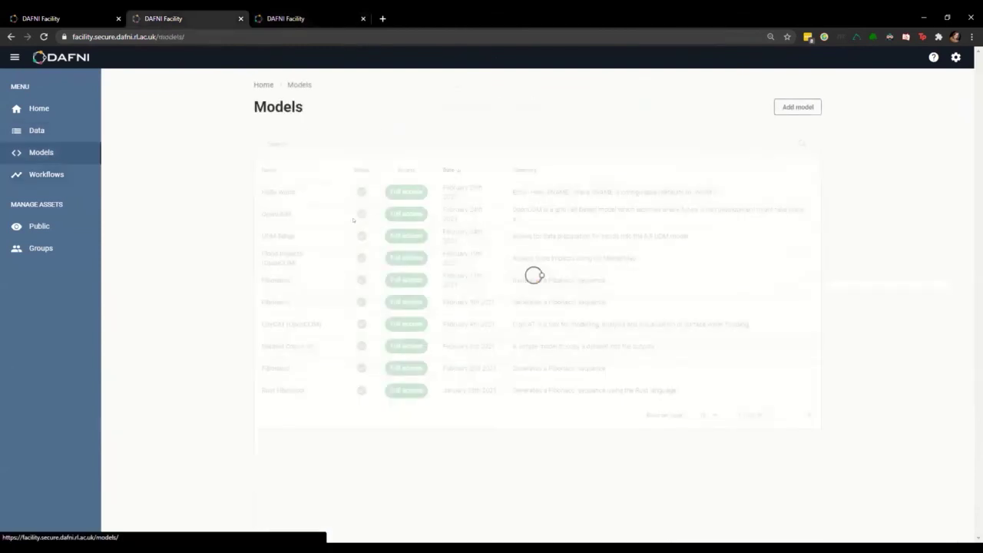
pyautogui.click(289, 217)
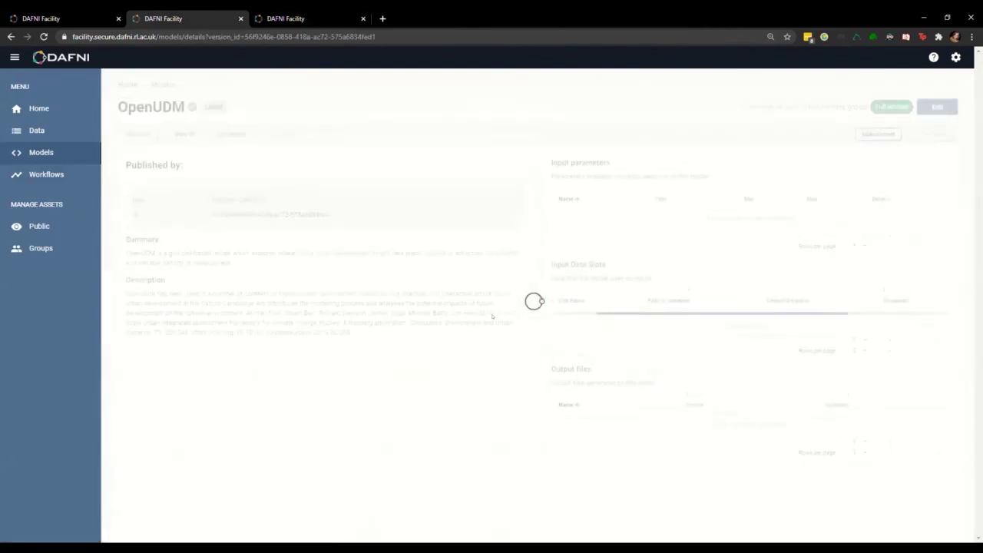